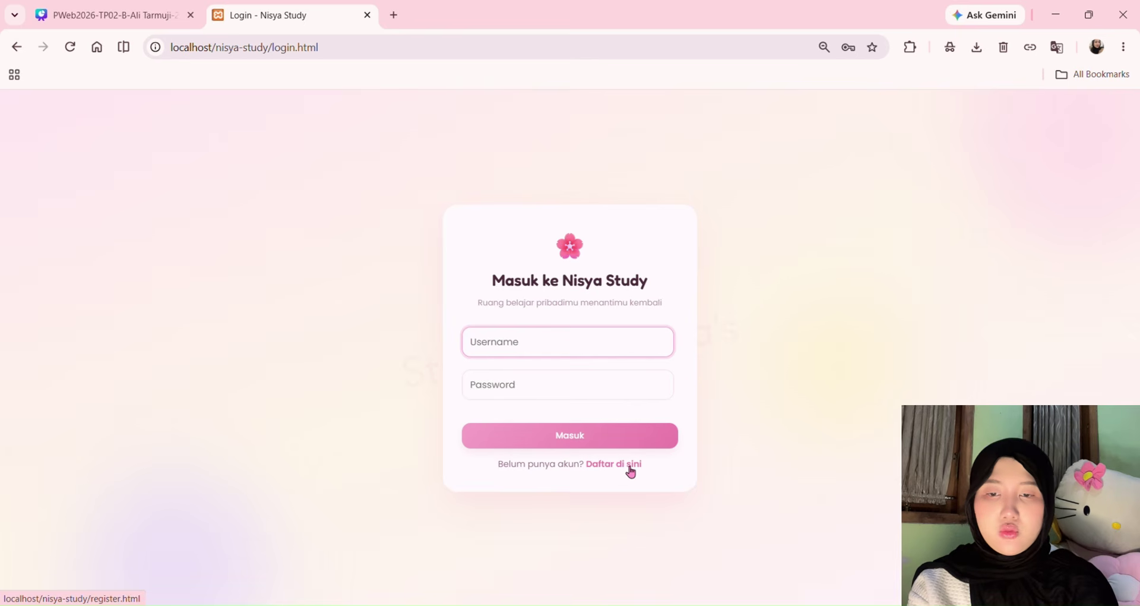
# Check the new-account registration form, return to the login form and sign in with the saved account credentials
pyautogui.click(630, 467)
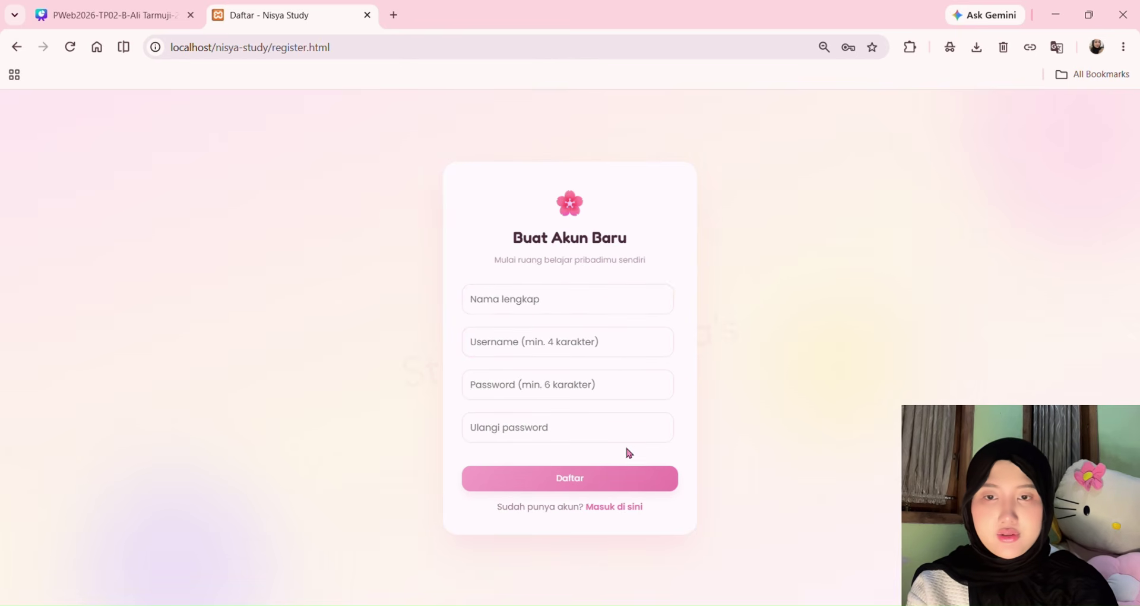
pyautogui.click(605, 513)
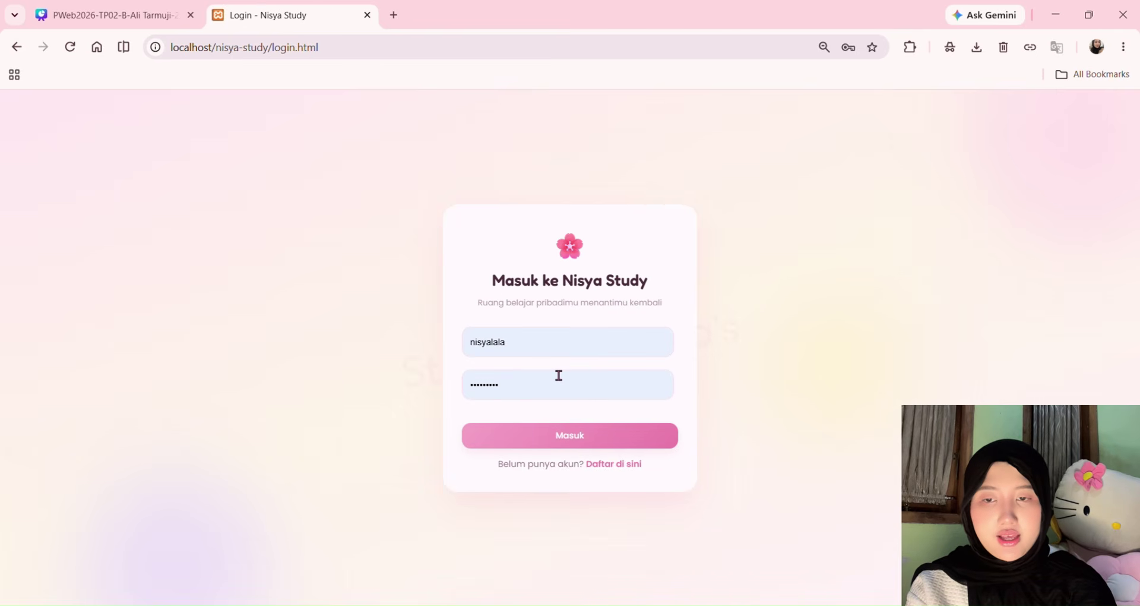
pyautogui.click(570, 445)
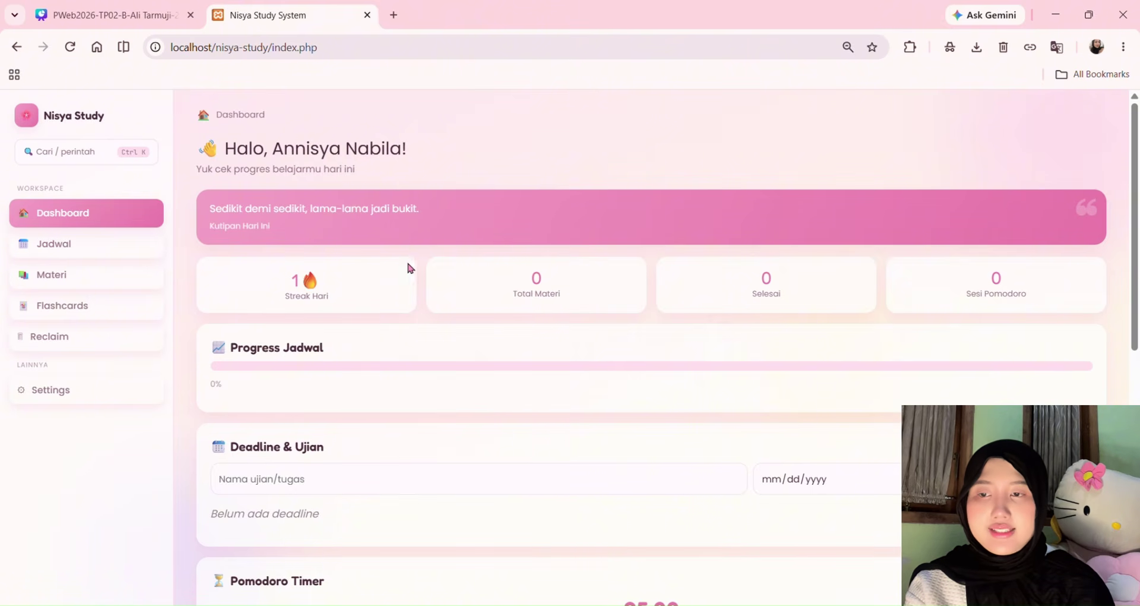
# Look over the dashboard's study statistics, schedule progress, deadline form and Pomodoro timer
pyautogui.scroll(-2, 410, 284)
pyautogui.scroll(-1, 409, 285)
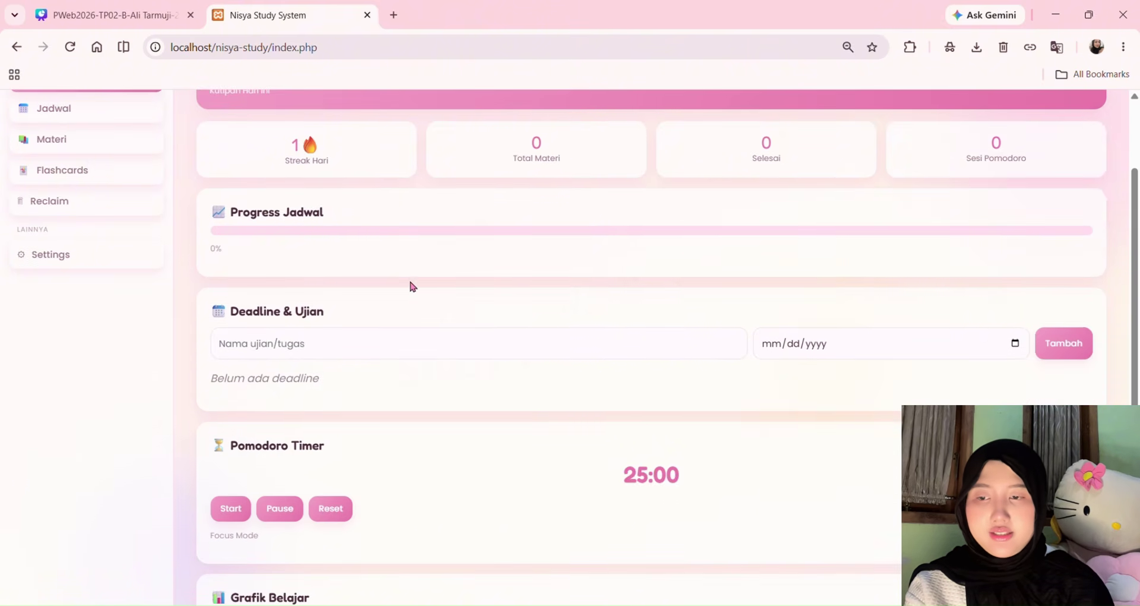
pyautogui.scroll(1, 419, 348)
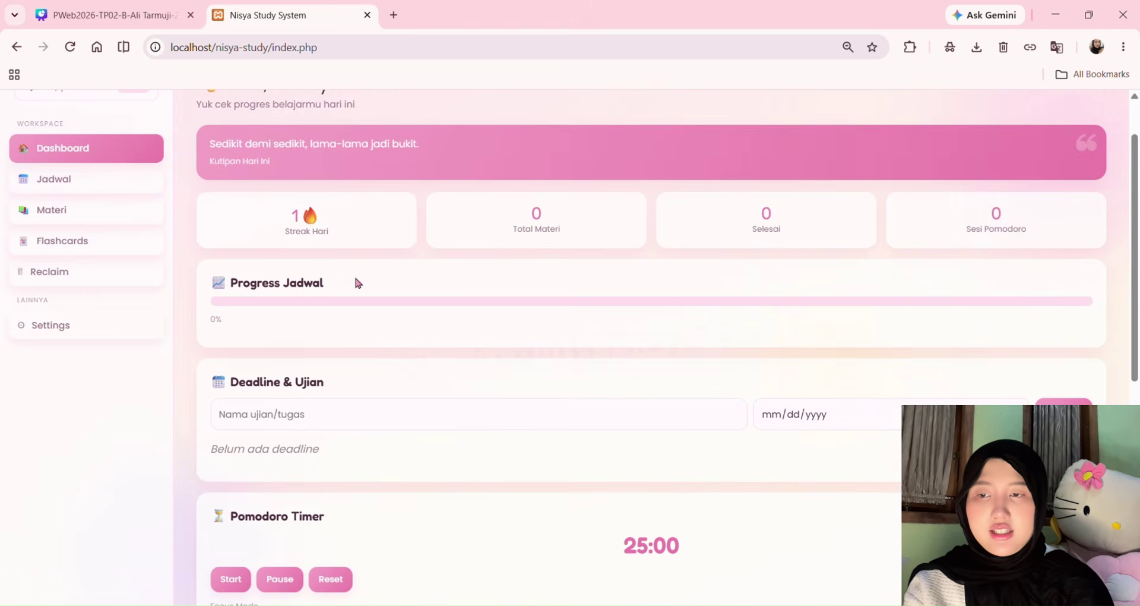
pyautogui.scroll(2, 353, 274)
pyautogui.scroll(-2, 402, 438)
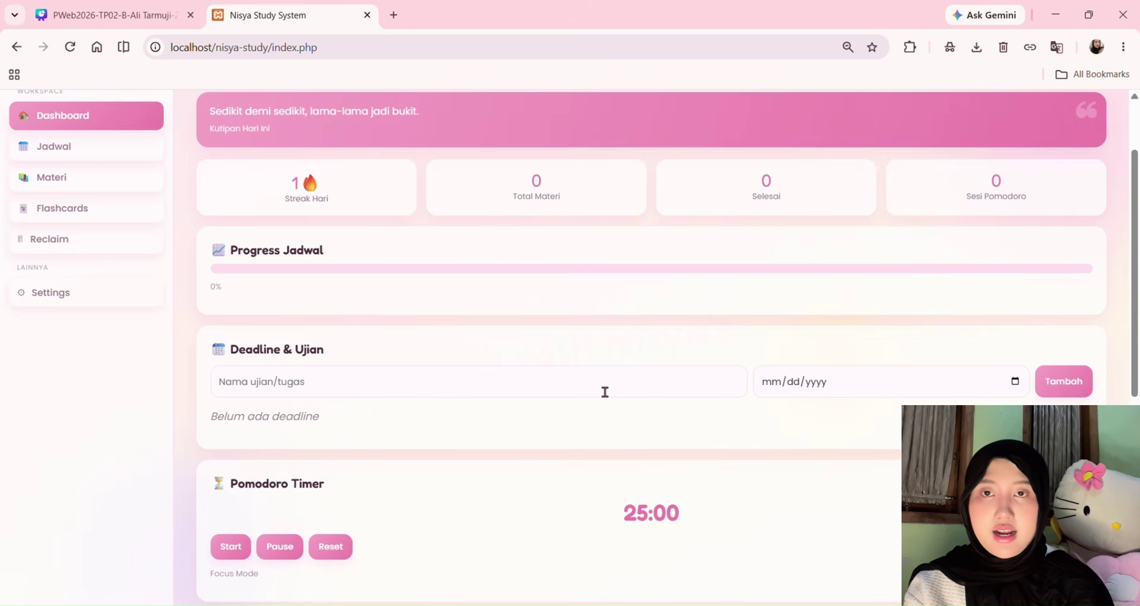
pyautogui.scroll(-1, 603, 390)
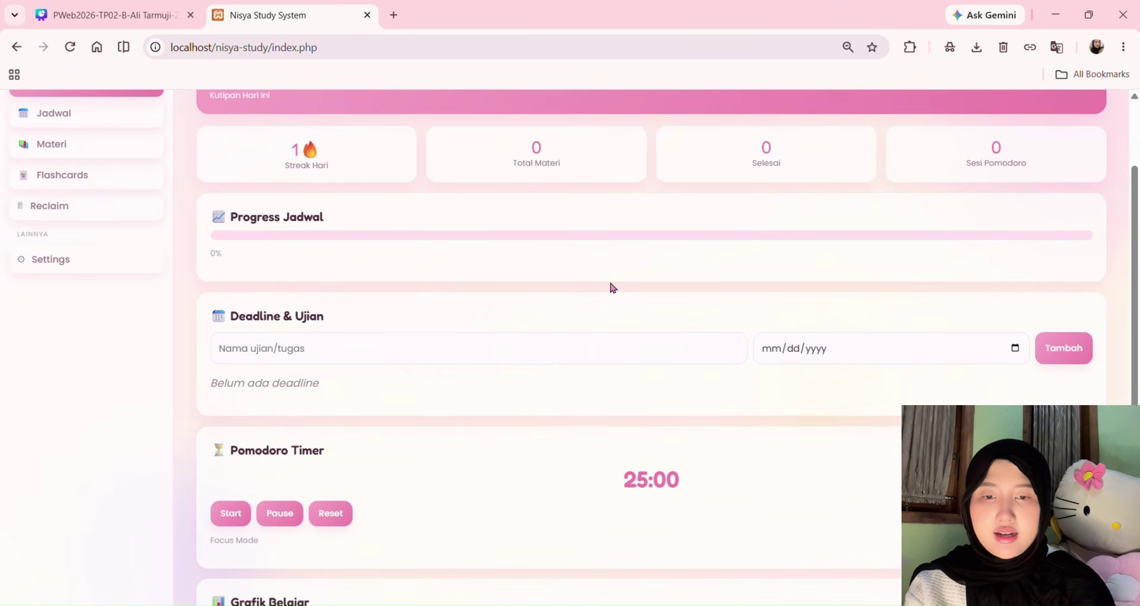
pyautogui.scroll(-2, 619, 365)
# Add a deadline named pweb dated 07/19/2026 under Deadline & Ujian
pyautogui.scroll(3, 619, 365)
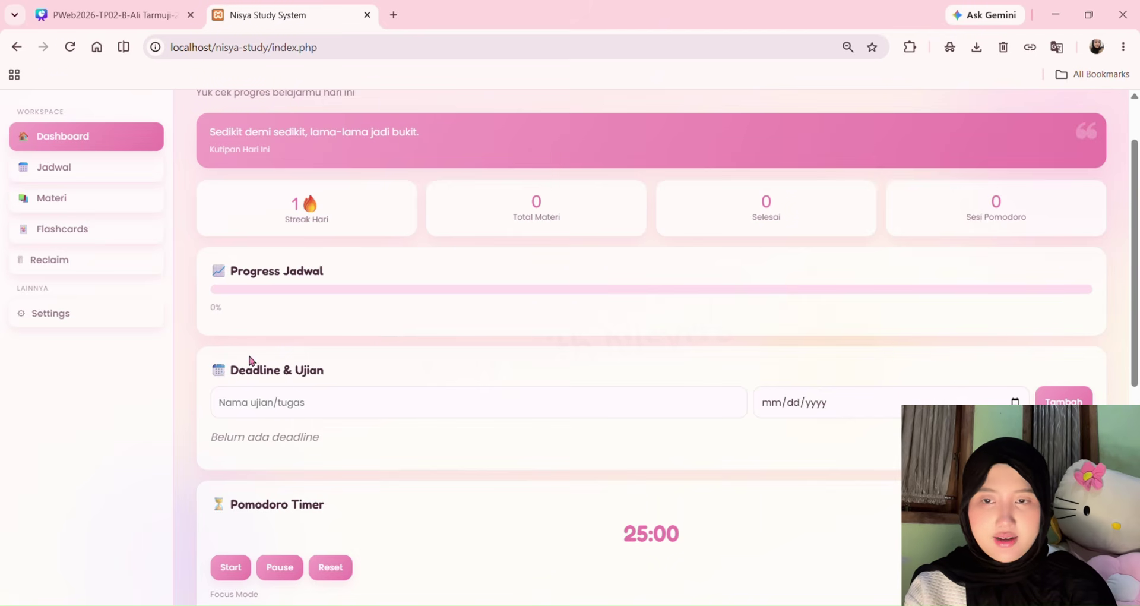
pyautogui.click(289, 409)
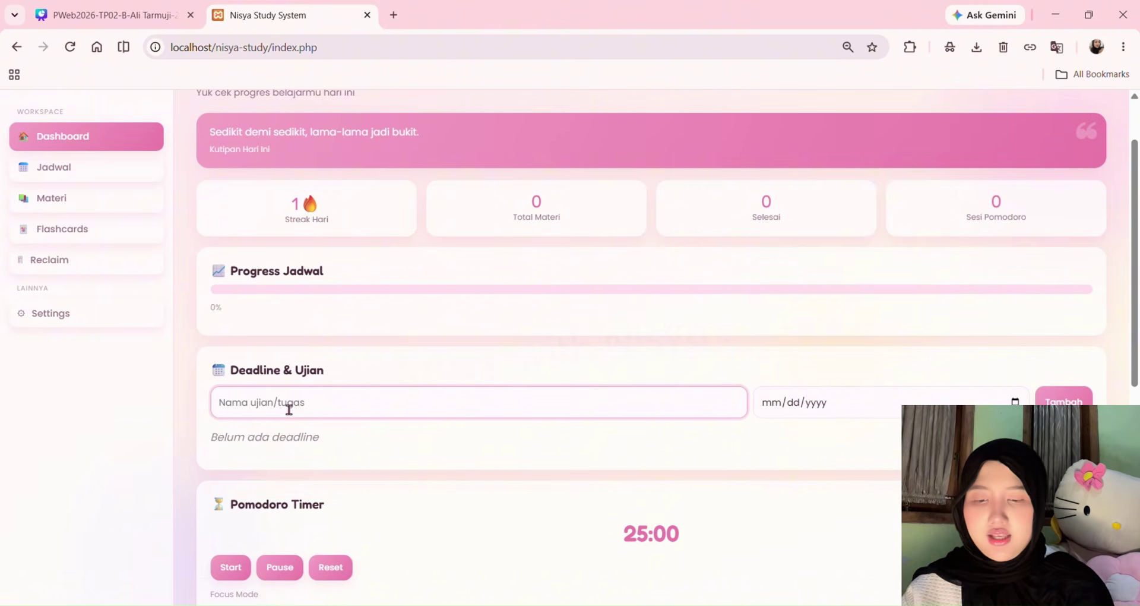
pyautogui.write('pweb')
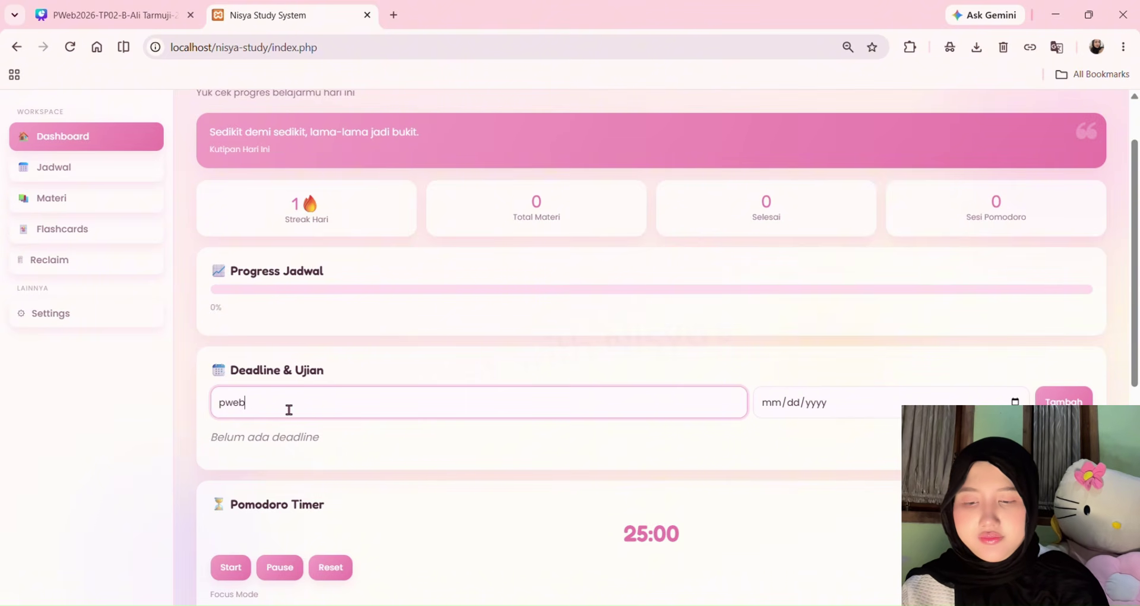
pyautogui.click(1016, 402)
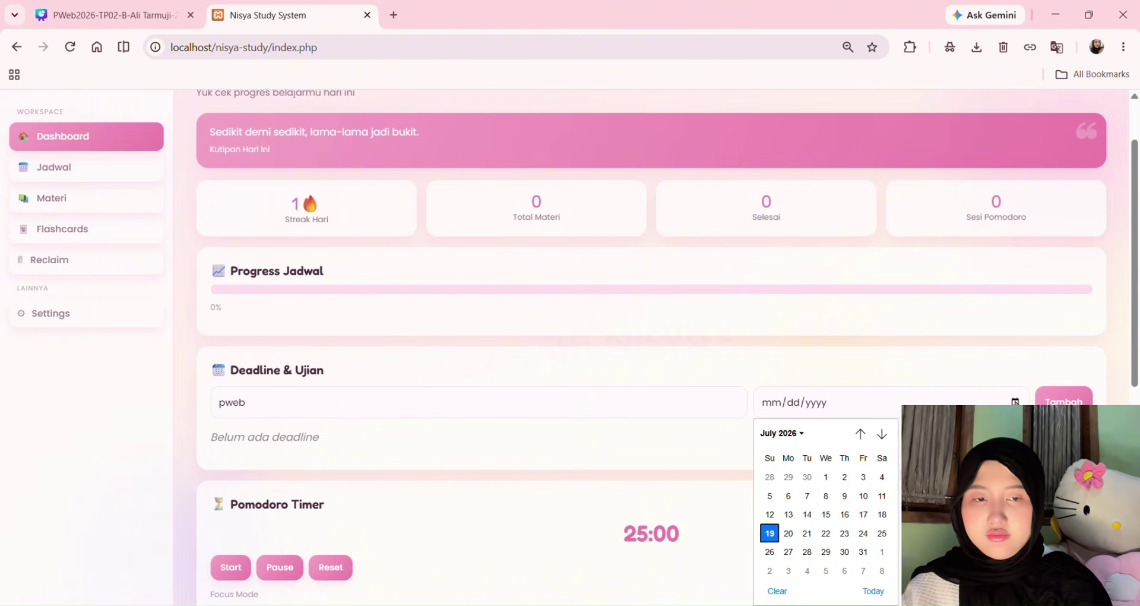
pyautogui.click(771, 537)
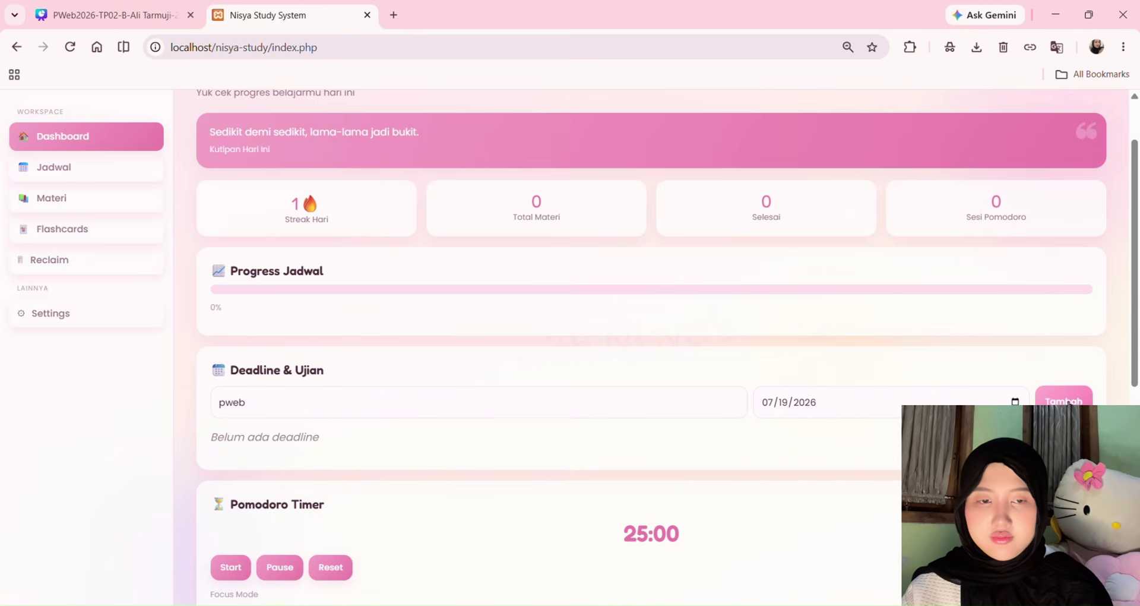
pyautogui.click(1067, 402)
# Review the new deadline entry, the Pomodoro timer, the Grafik Belajar chart and the Aktivitas Minggu Ini section
pyautogui.scroll(-2, 830, 489)
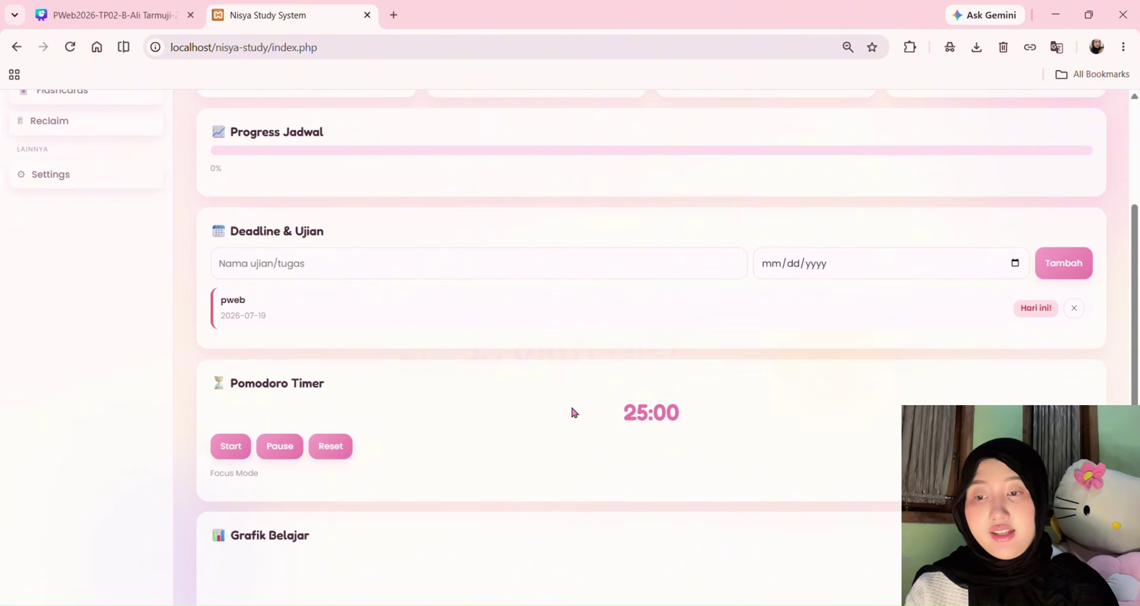
pyautogui.scroll(-1, 352, 448)
pyautogui.scroll(-1, 352, 446)
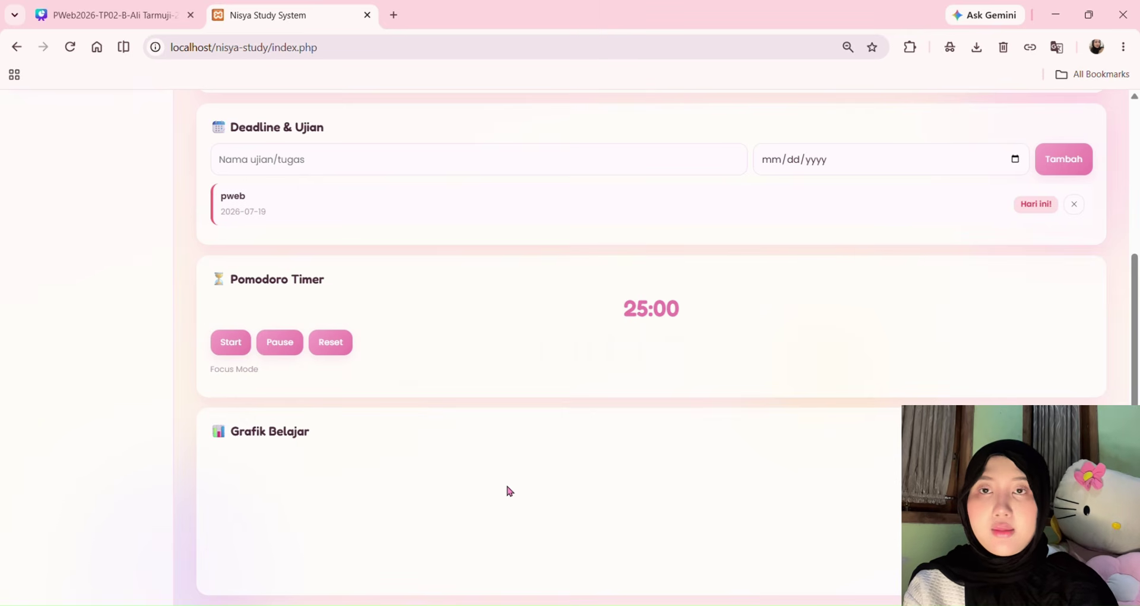
pyautogui.scroll(1, 508, 490)
pyautogui.scroll(1, 513, 482)
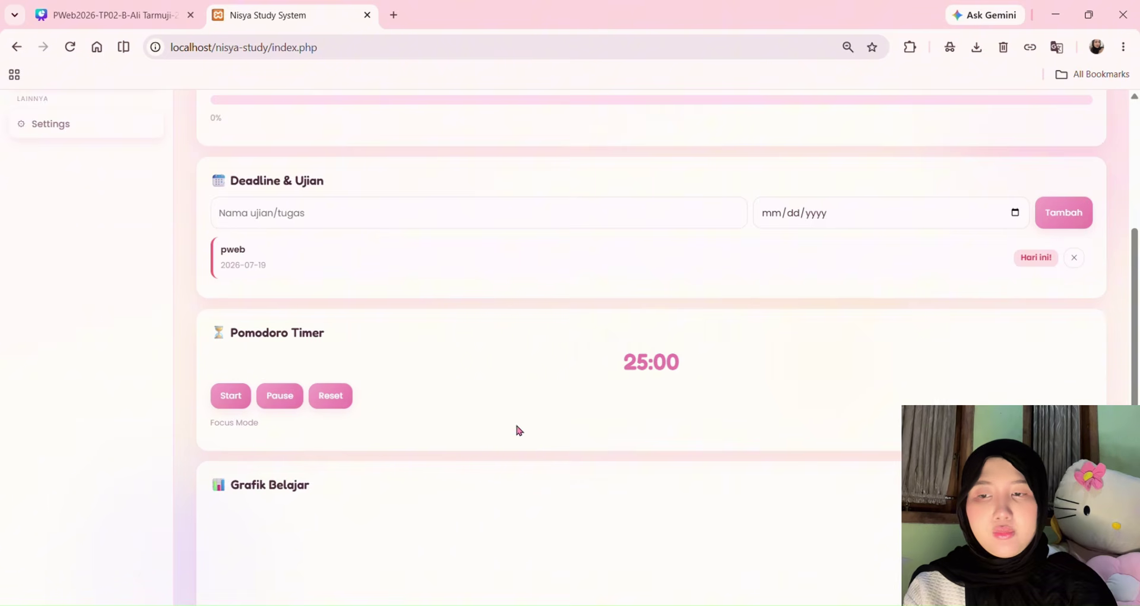
pyautogui.scroll(-5, 523, 428)
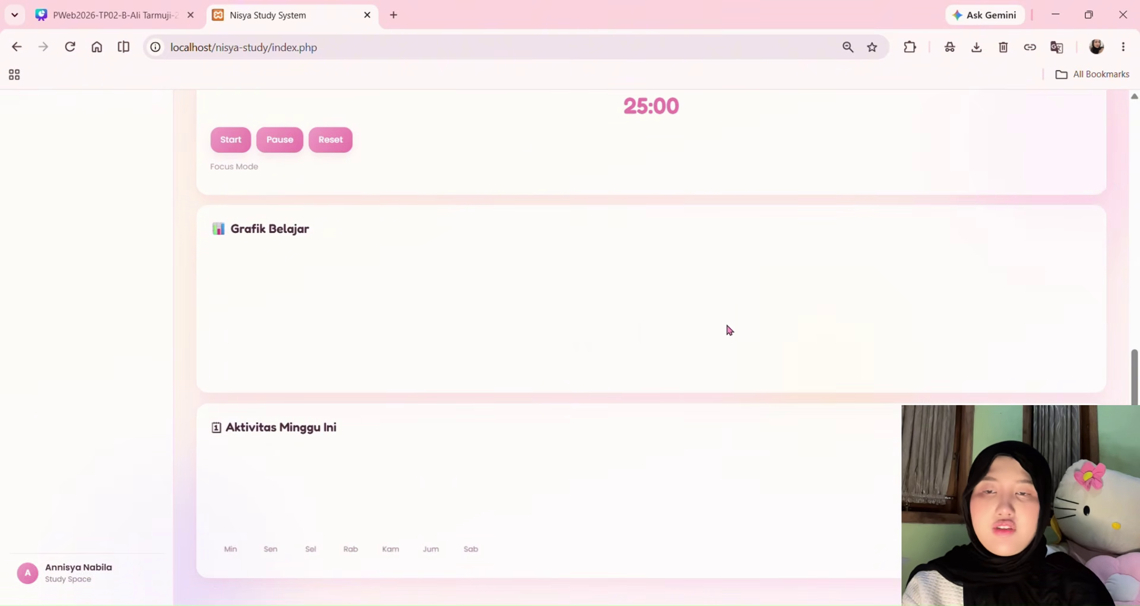
pyautogui.scroll(1, 729, 326)
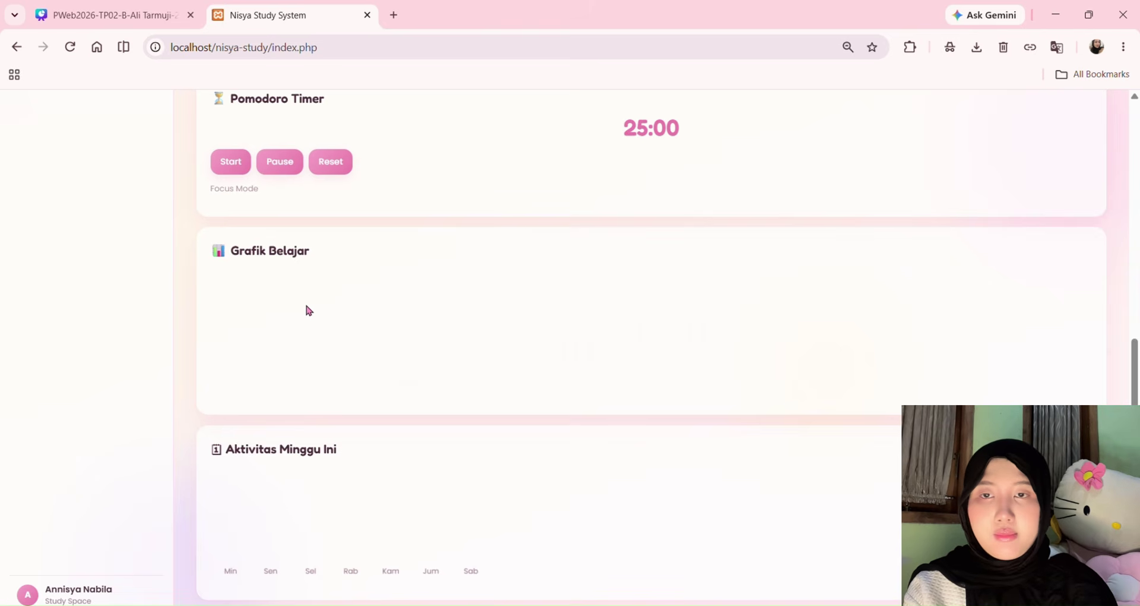
pyautogui.scroll(8, 535, 275)
pyautogui.scroll(-2, 541, 282)
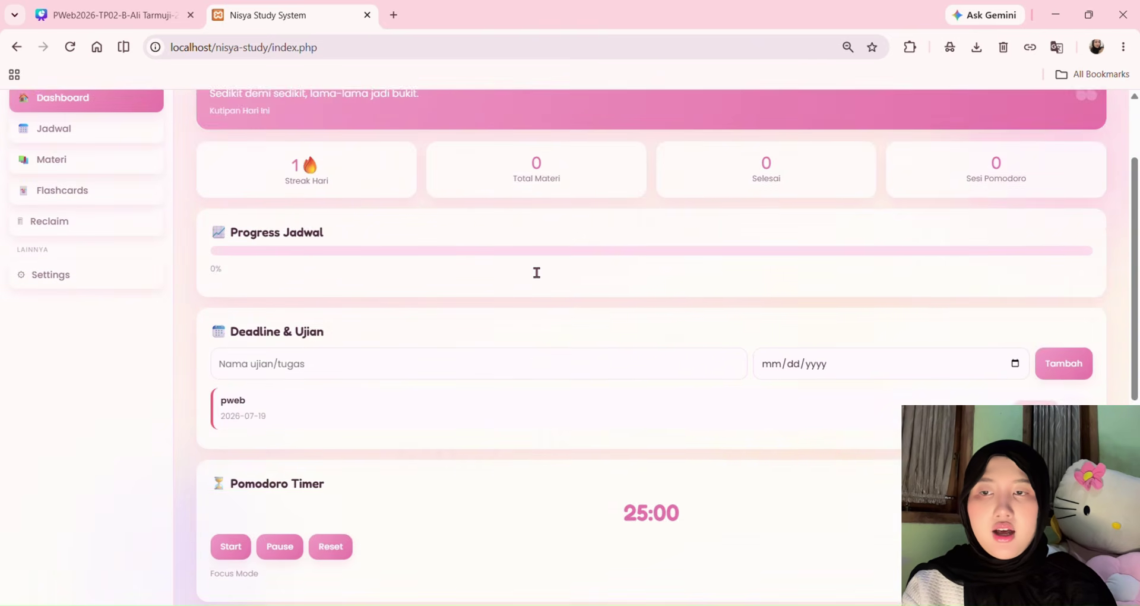
pyautogui.scroll(-5, 536, 273)
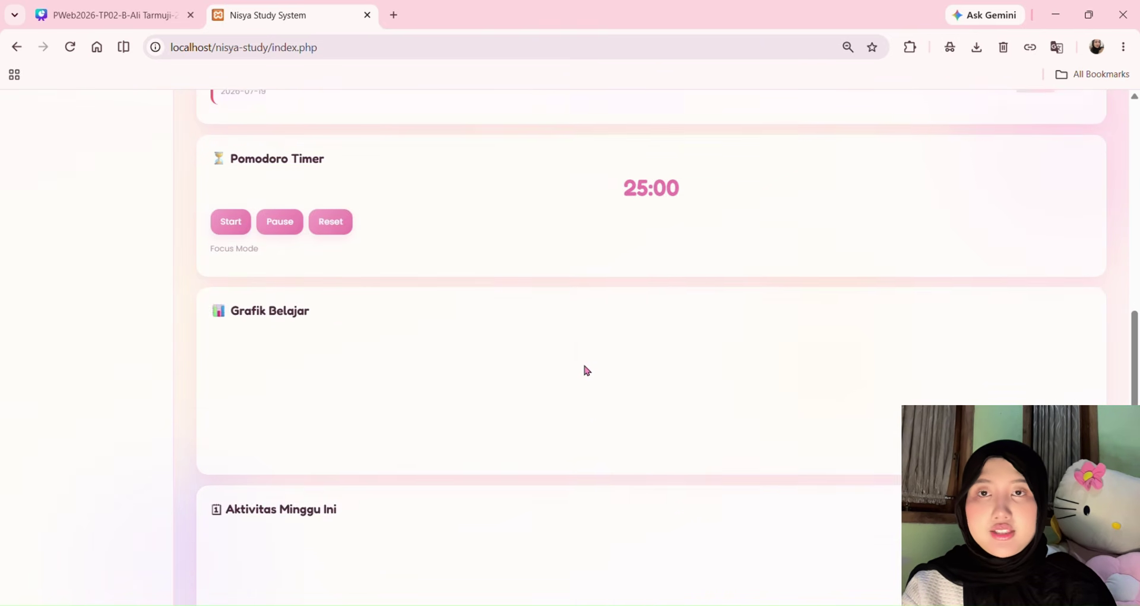
pyautogui.scroll(-1, 586, 370)
pyautogui.scroll(9, 464, 460)
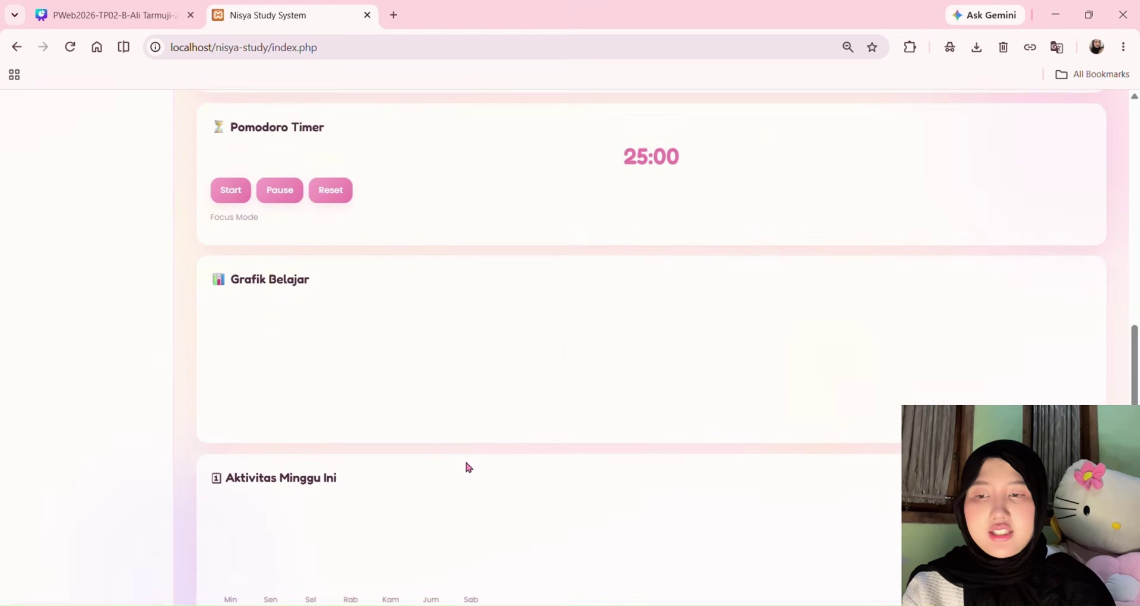
# Open the Jadwal page and start a new schedule entry for Selasa with the material name pweb
pyautogui.click(88, 251)
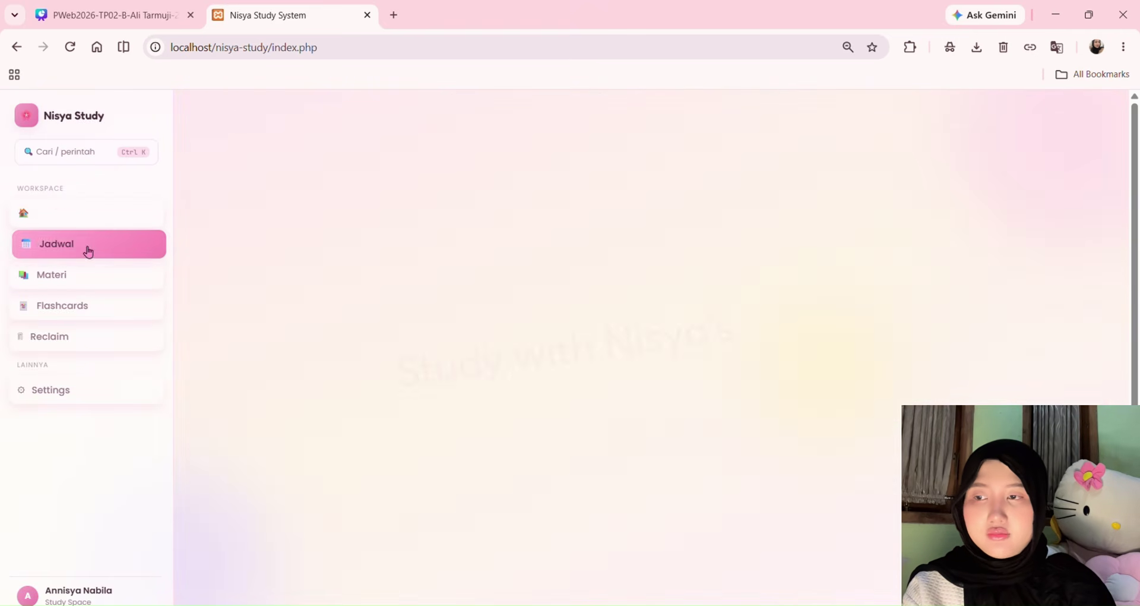
pyautogui.scroll(-1, 436, 371)
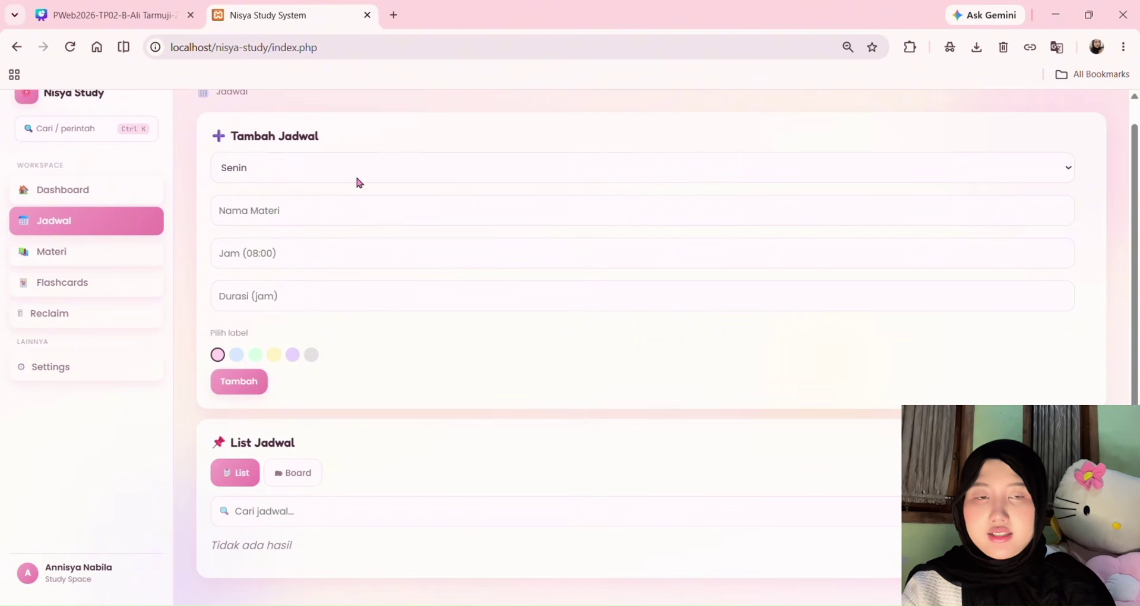
pyautogui.click(354, 219)
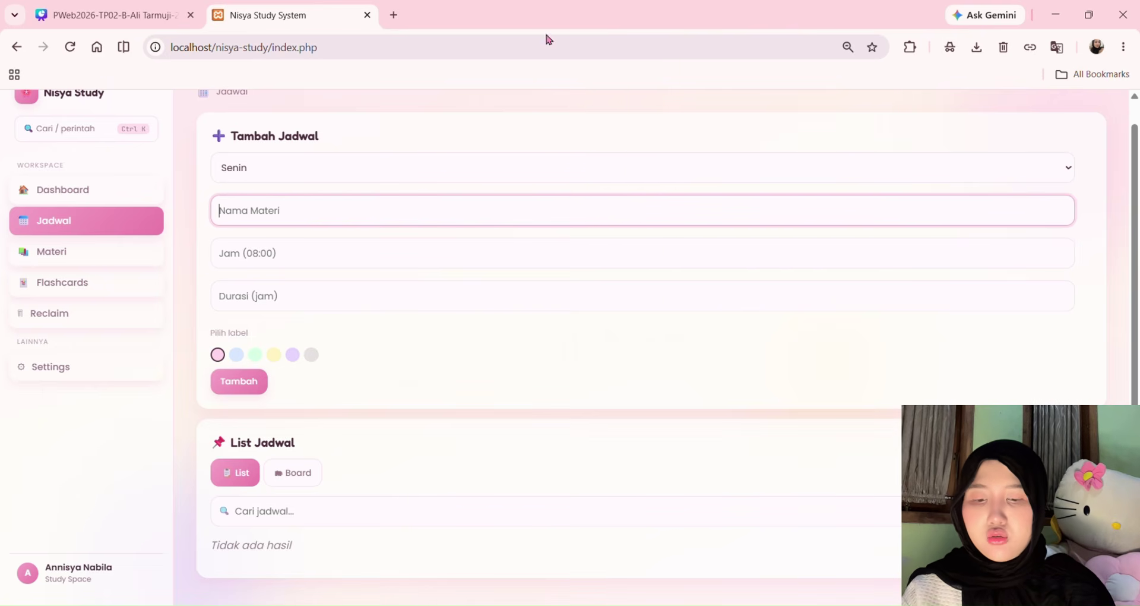
pyautogui.click(564, 156)
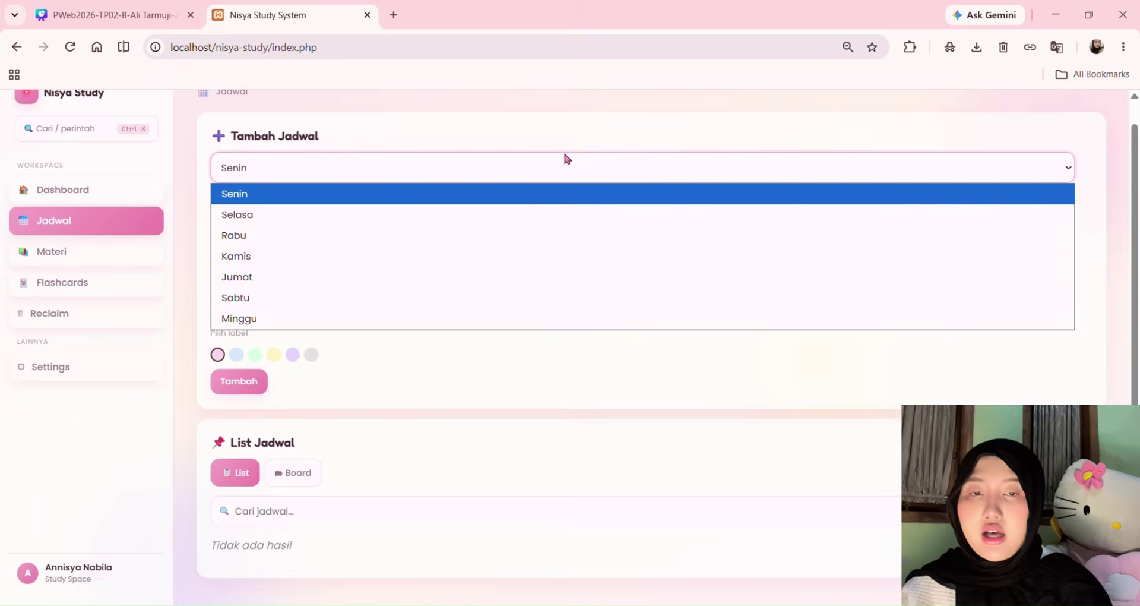
pyautogui.click(515, 215)
pyautogui.click(480, 212)
pyautogui.write('p')
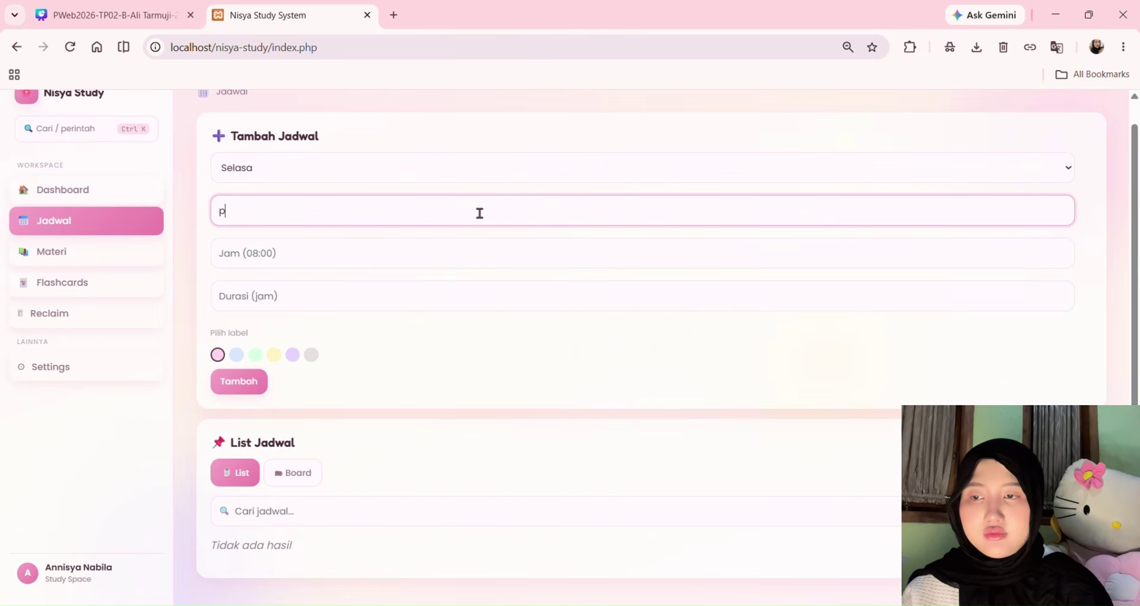
pyautogui.write('web')
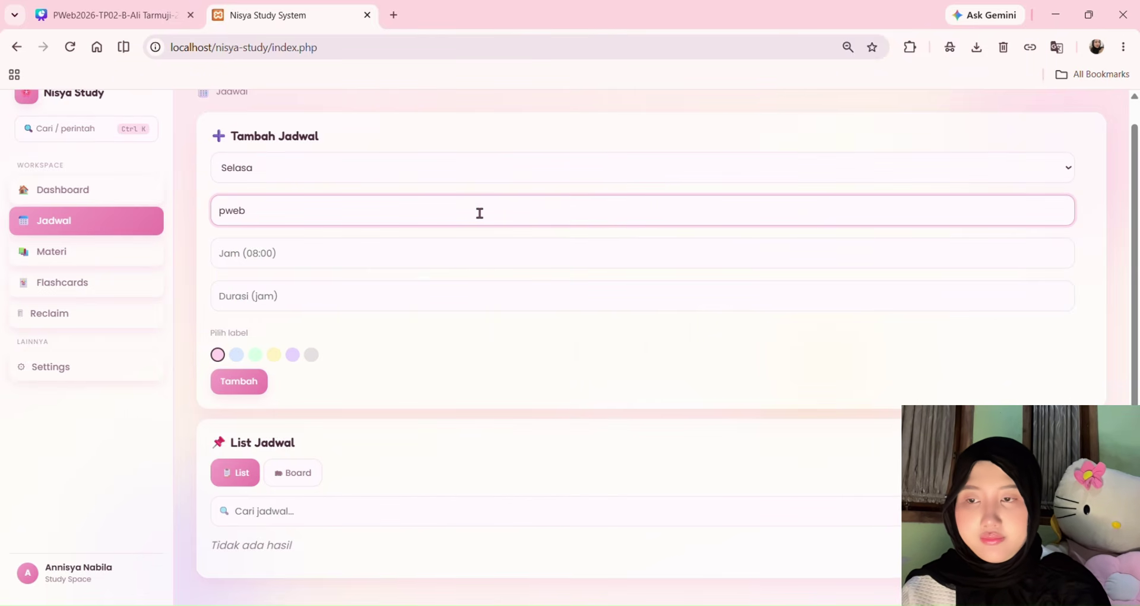
# Set the schedule entry's time to 12.30, duration to 3 hours and label to green, and add it
pyautogui.click(472, 254)
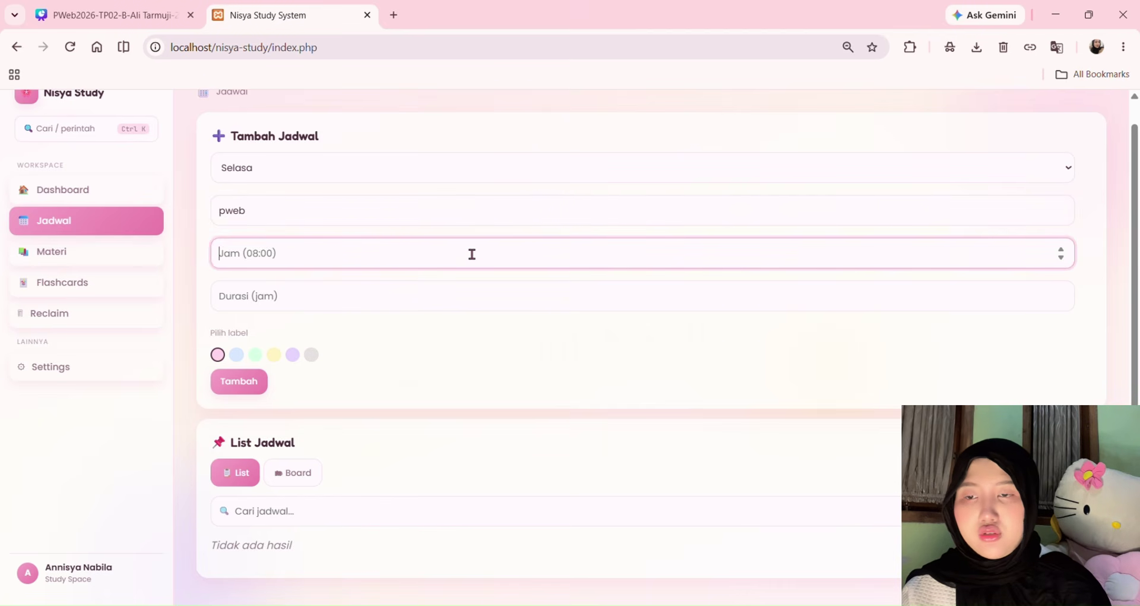
pyautogui.write('12')
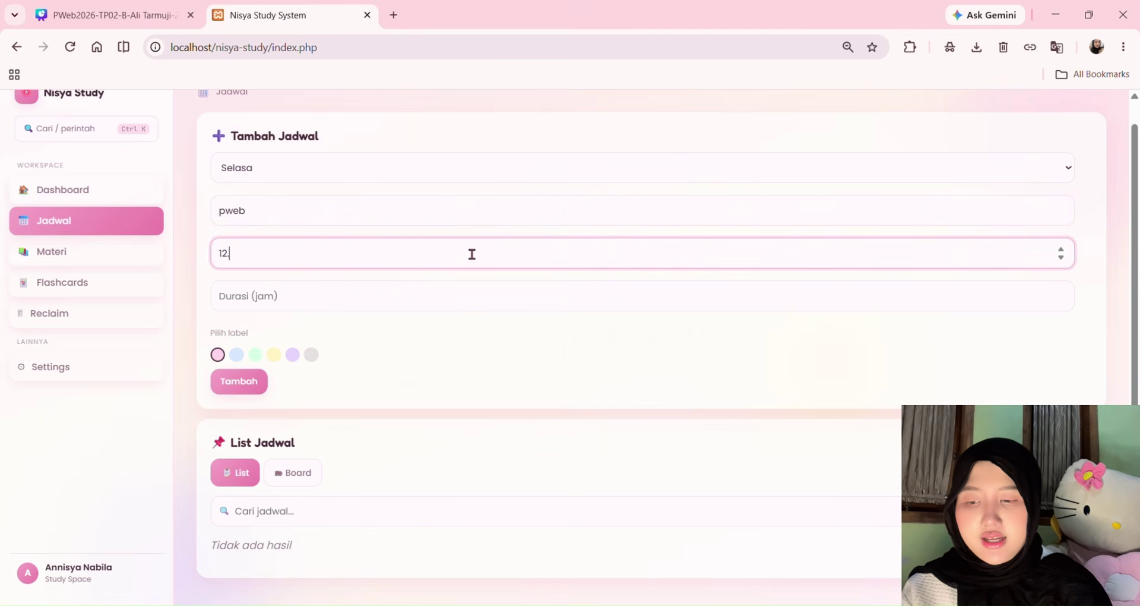
pyautogui.write('.30')
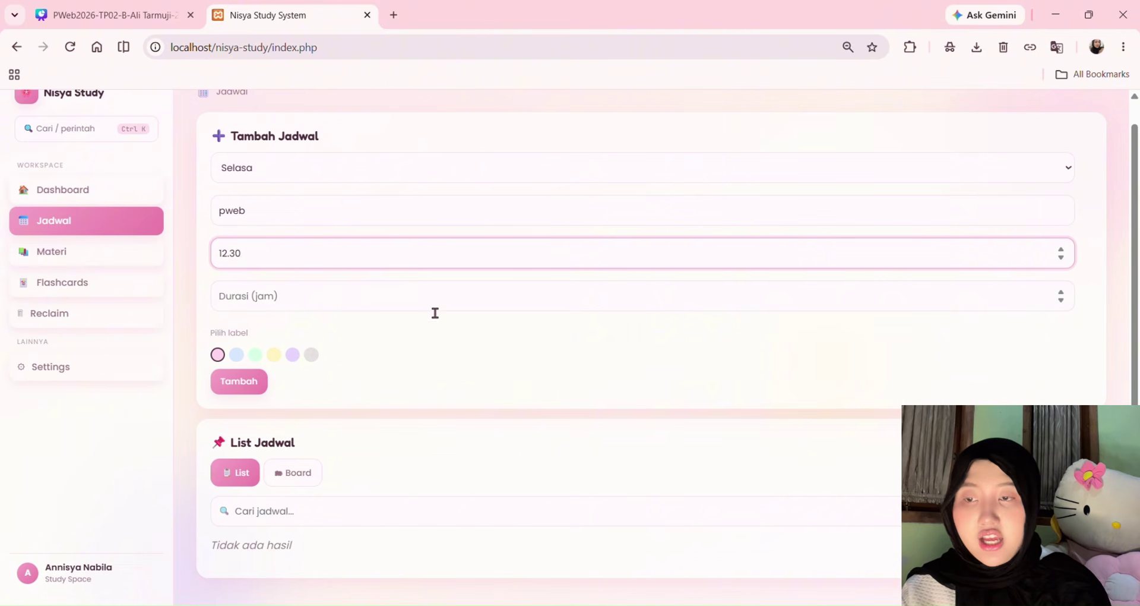
pyautogui.click(432, 302)
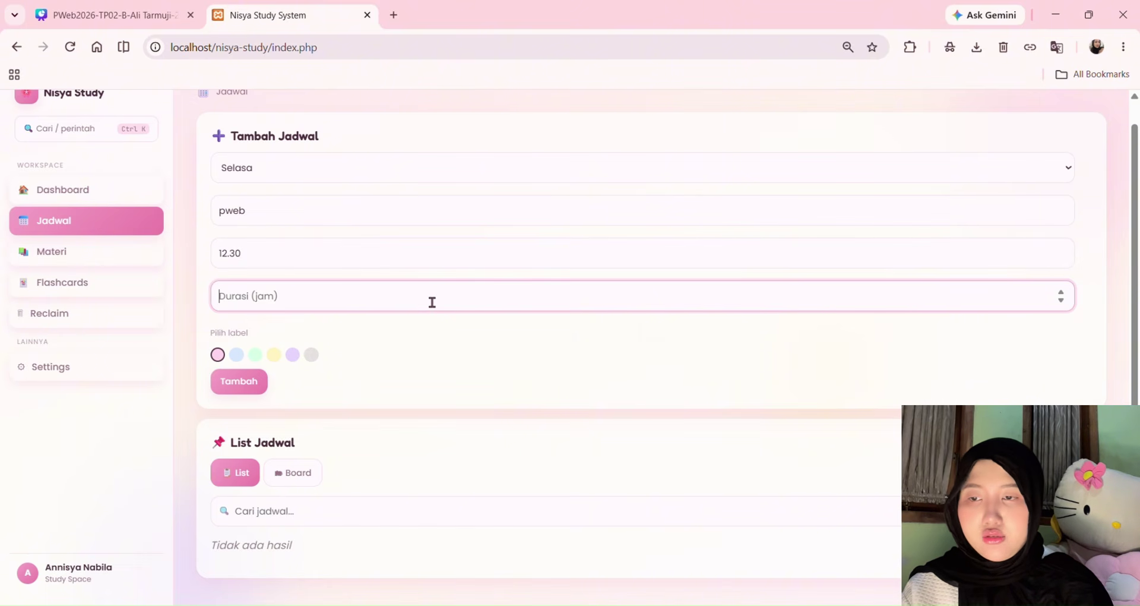
pyautogui.write('3')
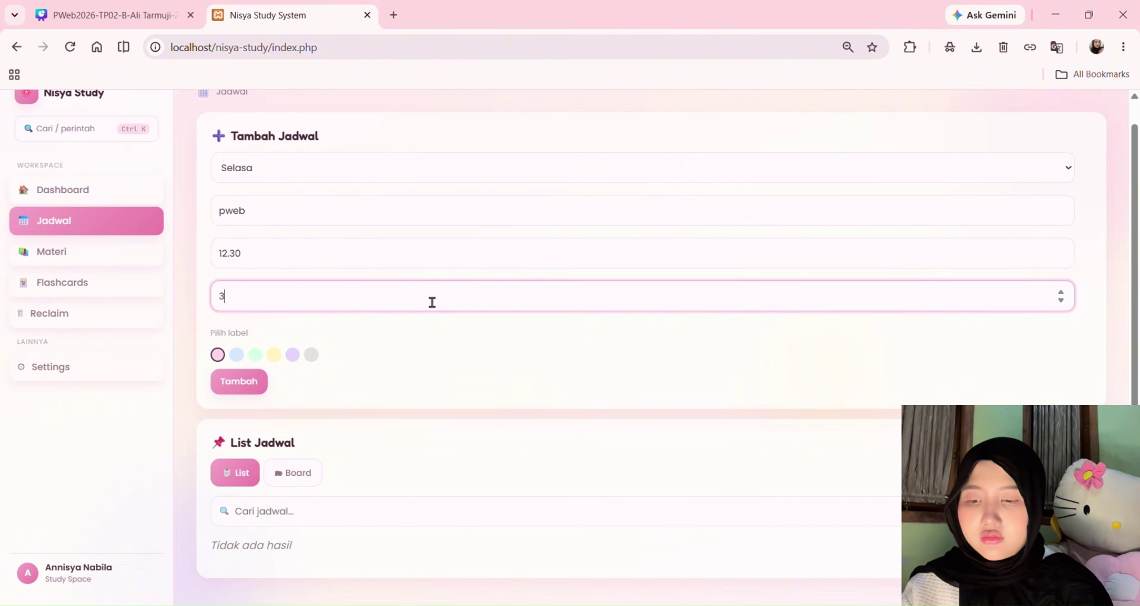
pyautogui.click(256, 357)
pyautogui.moveTo(572, 605)
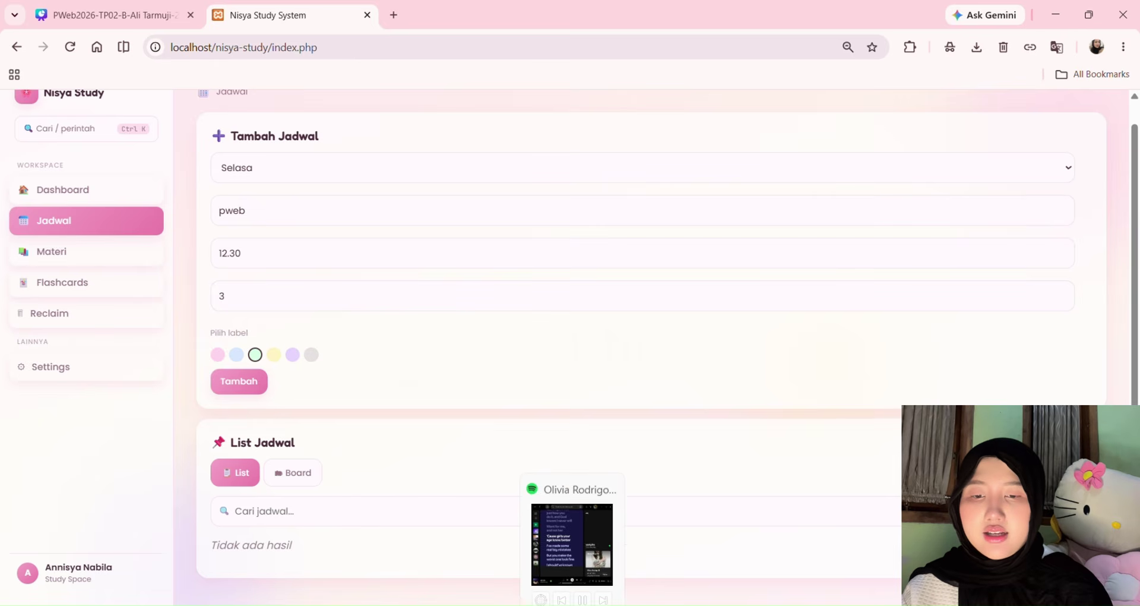
pyautogui.click(248, 387)
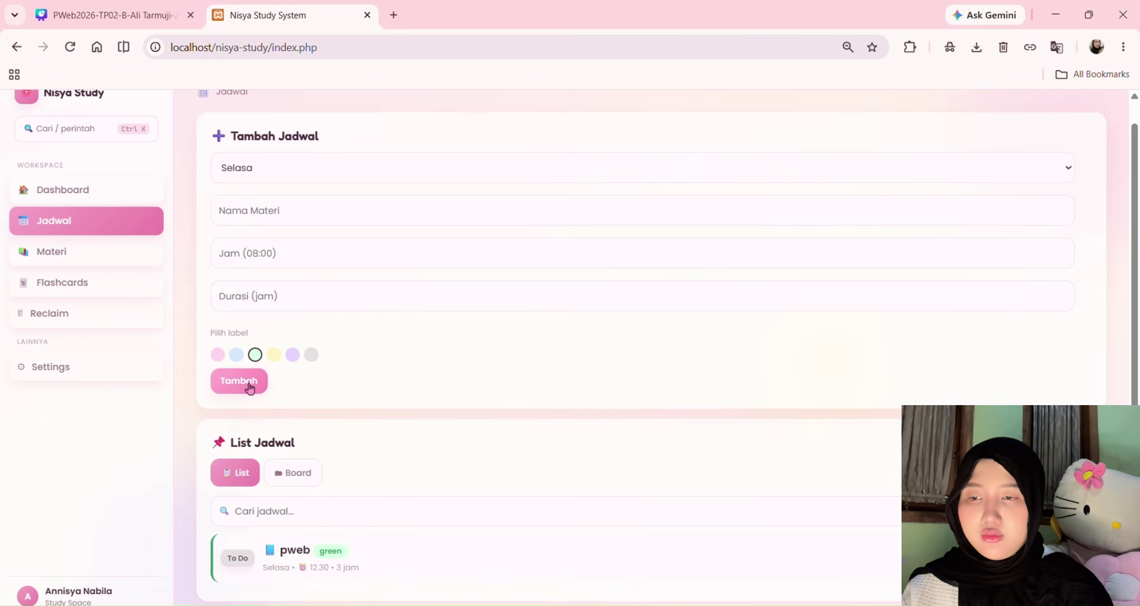
# Show the schedule list in Board view
pyautogui.scroll(-1, 484, 550)
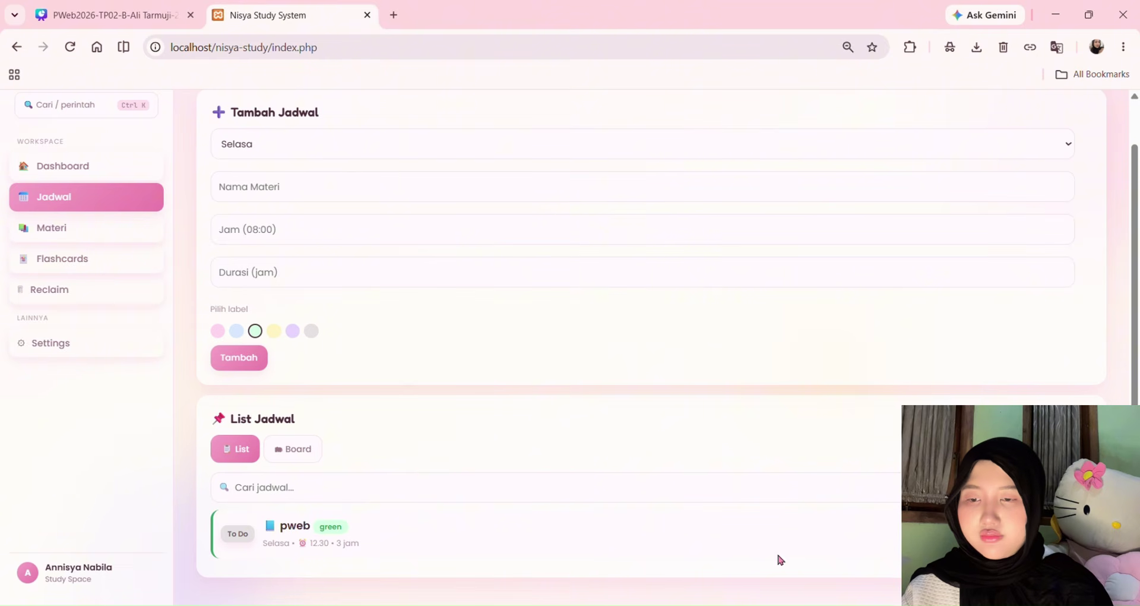
pyautogui.click(295, 454)
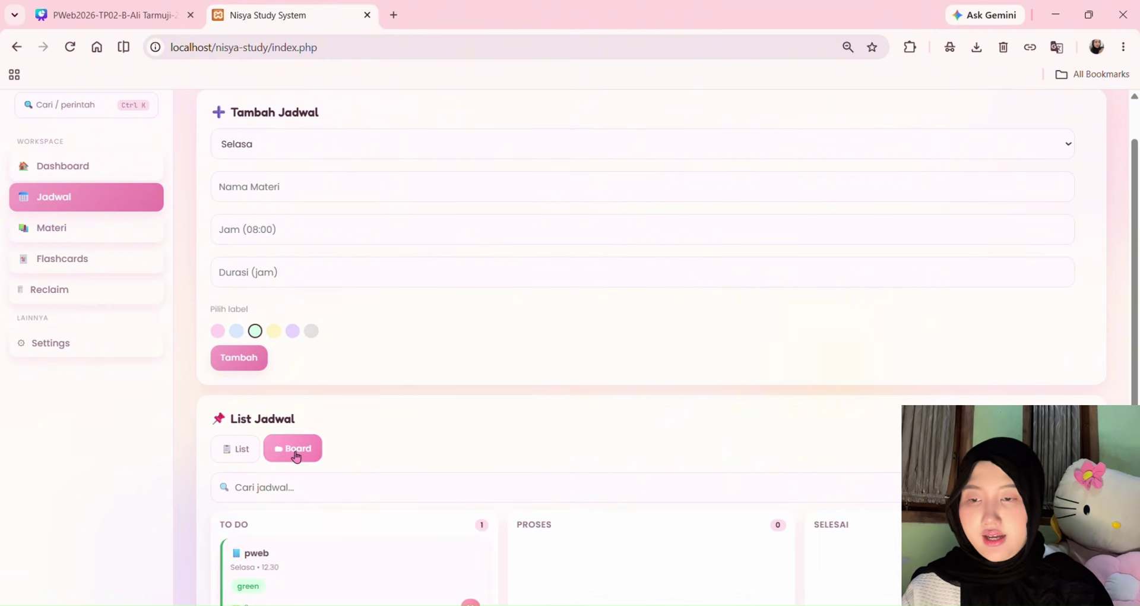
# Search the materials on the Materi page for pwe, and clear the search text
pyautogui.scroll(-1, 533, 461)
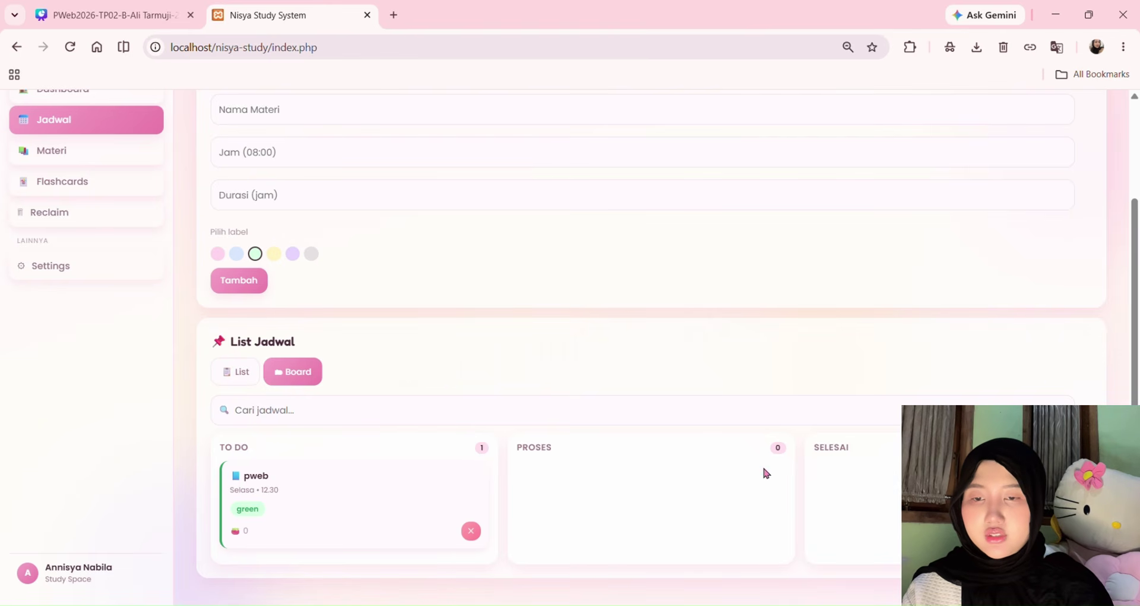
pyautogui.scroll(2, 627, 327)
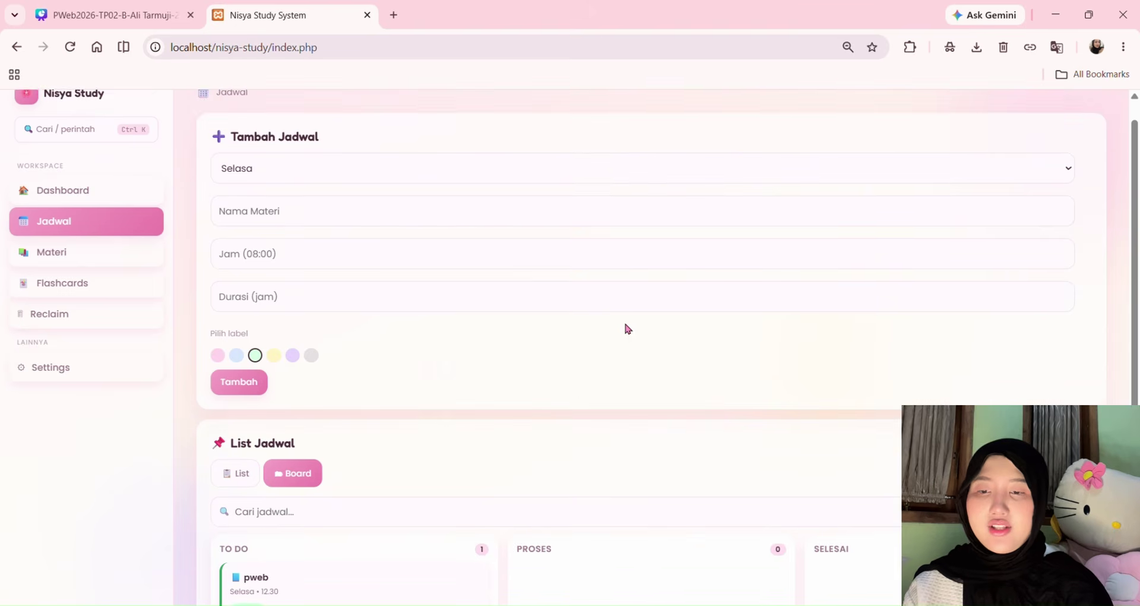
pyautogui.scroll(1, 627, 328)
pyautogui.click(86, 277)
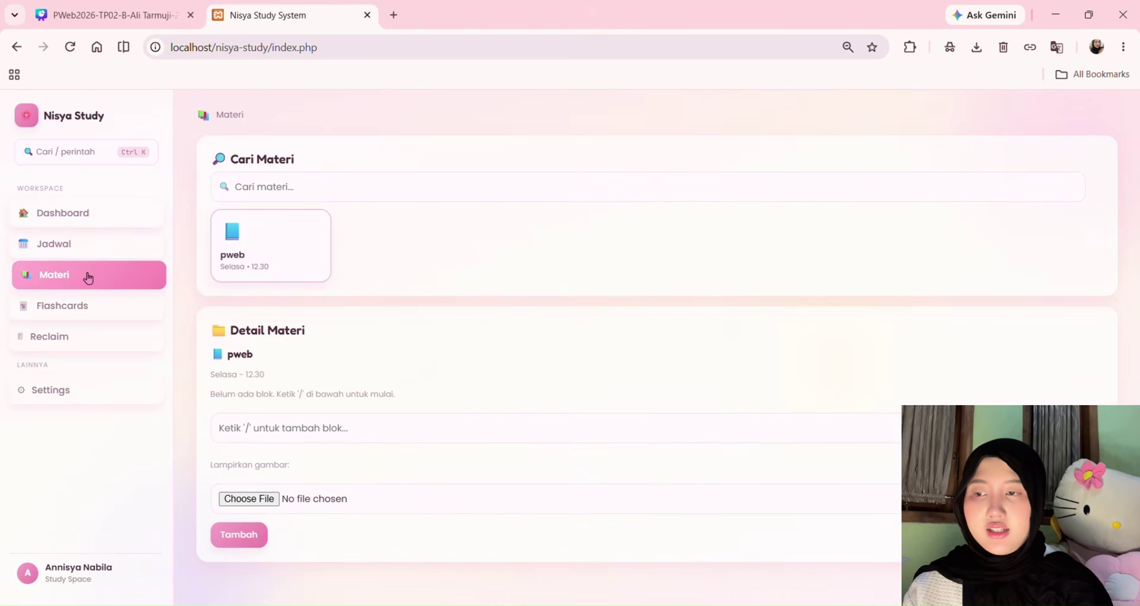
pyautogui.click(251, 190)
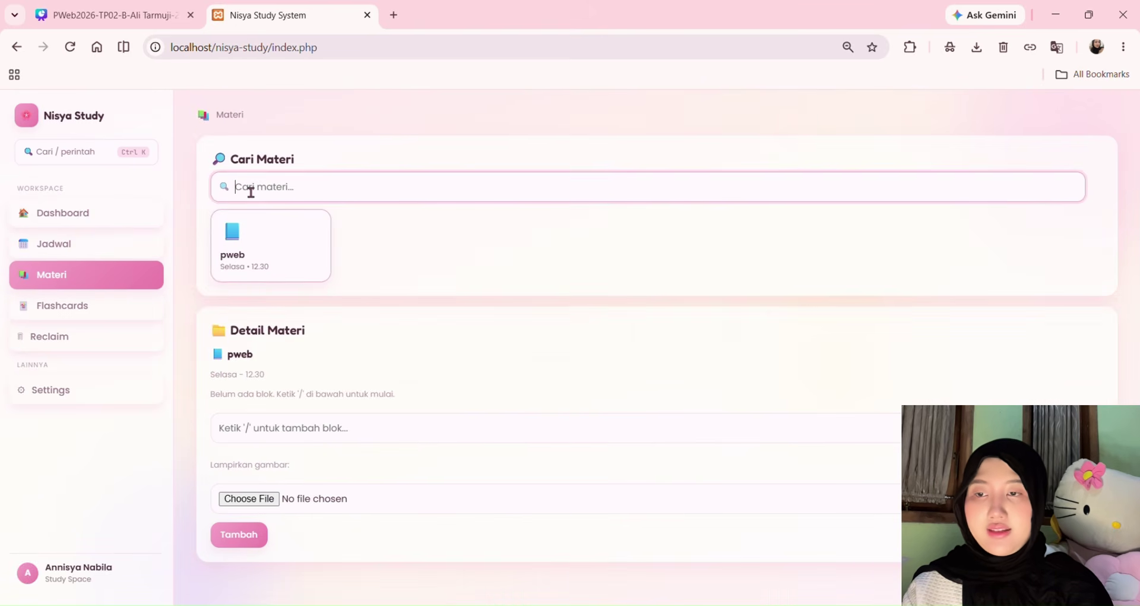
pyautogui.write('pwe')
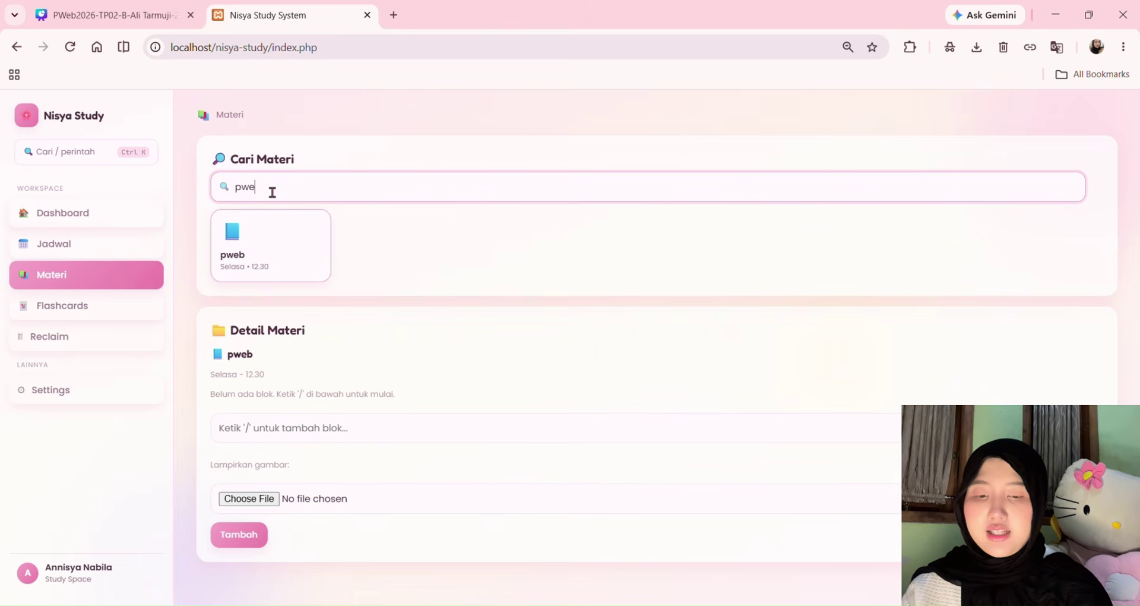
pyautogui.press('BackSpace')
pyautogui.press('BackSpace')
pyautogui.press('BackSpace')
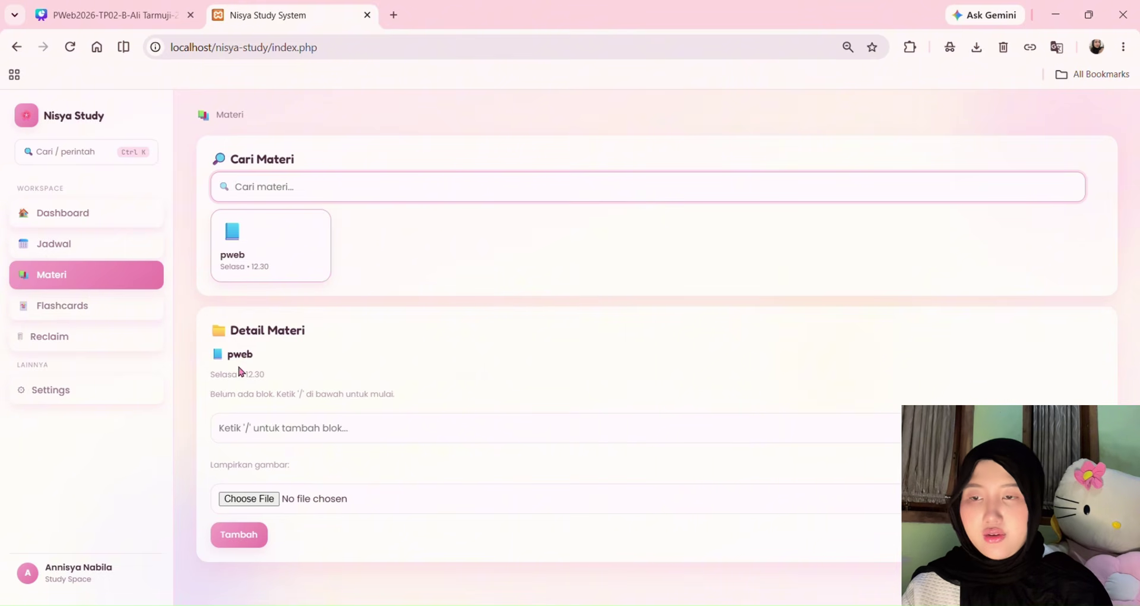
# Open the file chooser for attaching an image to the pweb material and close it without choosing a file
pyautogui.click(268, 434)
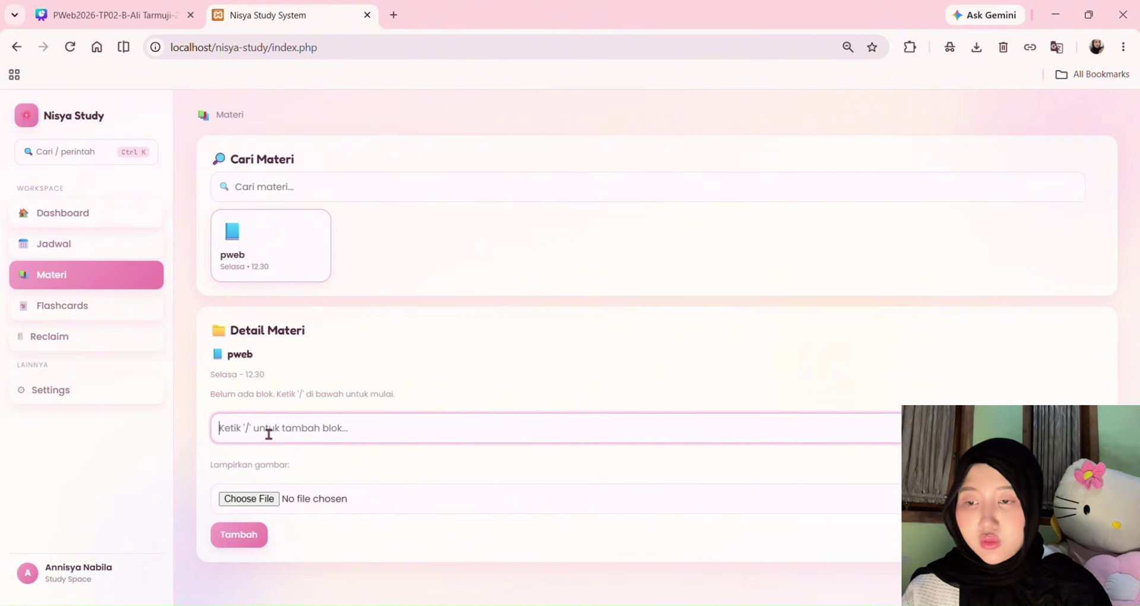
pyautogui.click(258, 504)
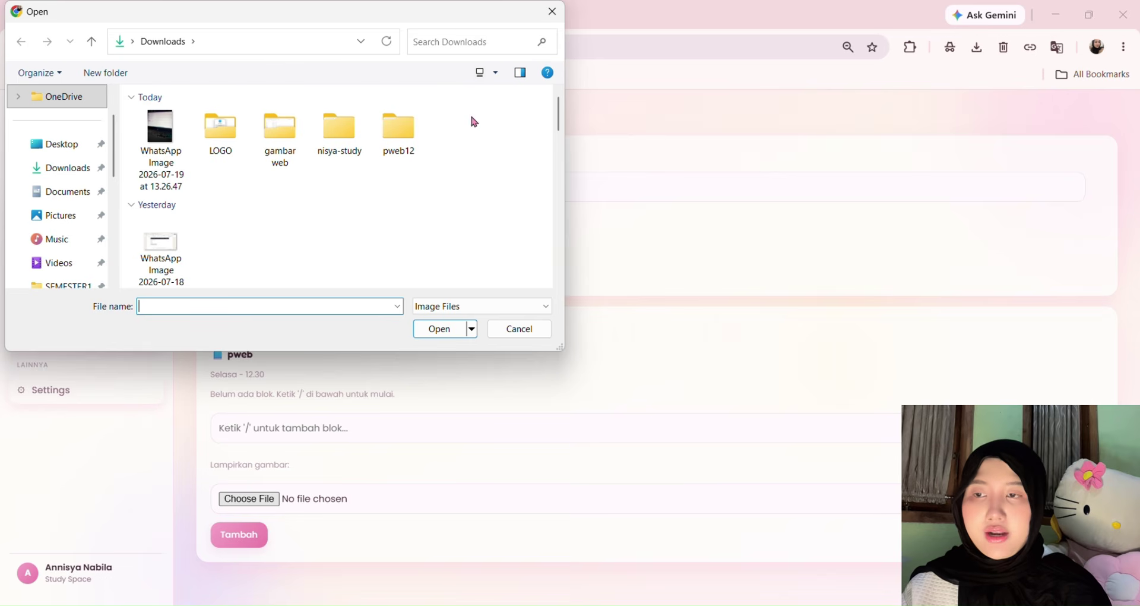
pyautogui.click(526, 334)
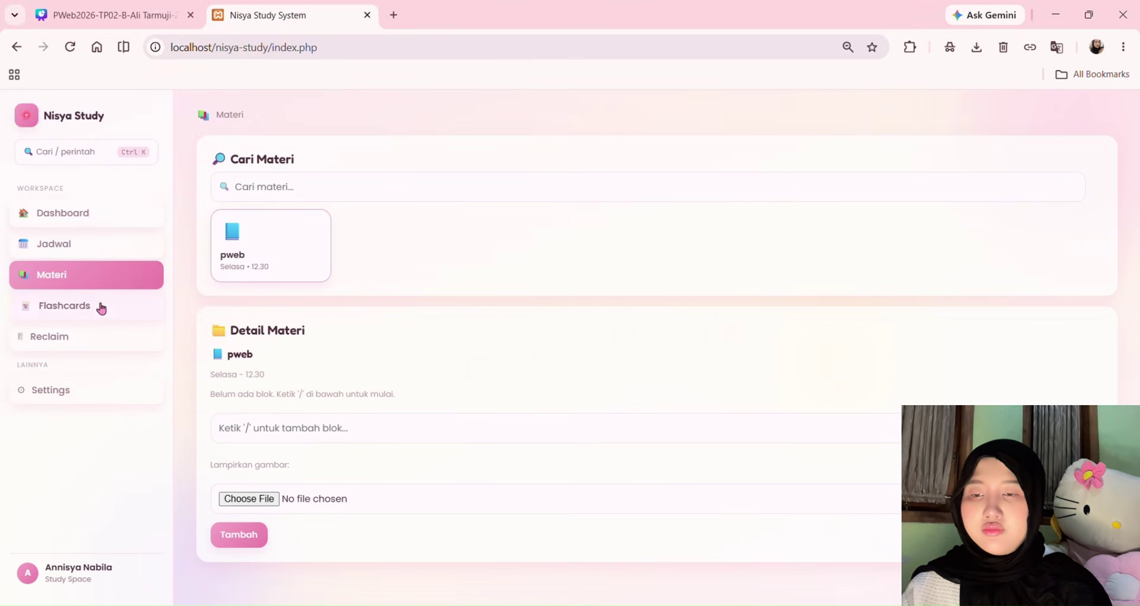
# Start a new flashcard on the Flashcards page with the question "apa itu studys nisya"
pyautogui.click(100, 307)
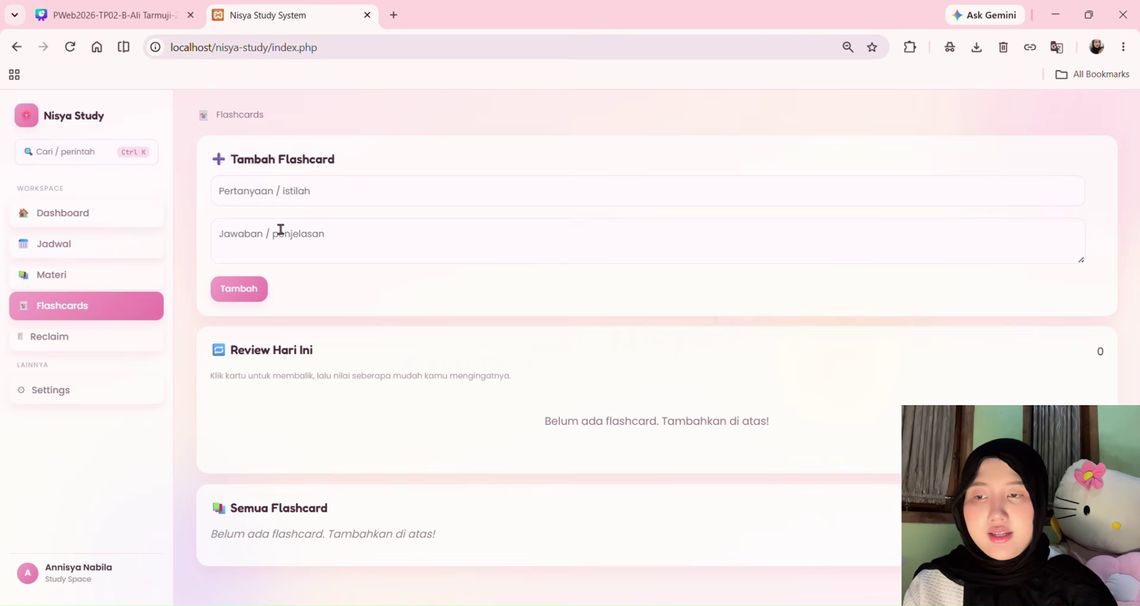
pyautogui.click(282, 185)
pyautogui.write('apa')
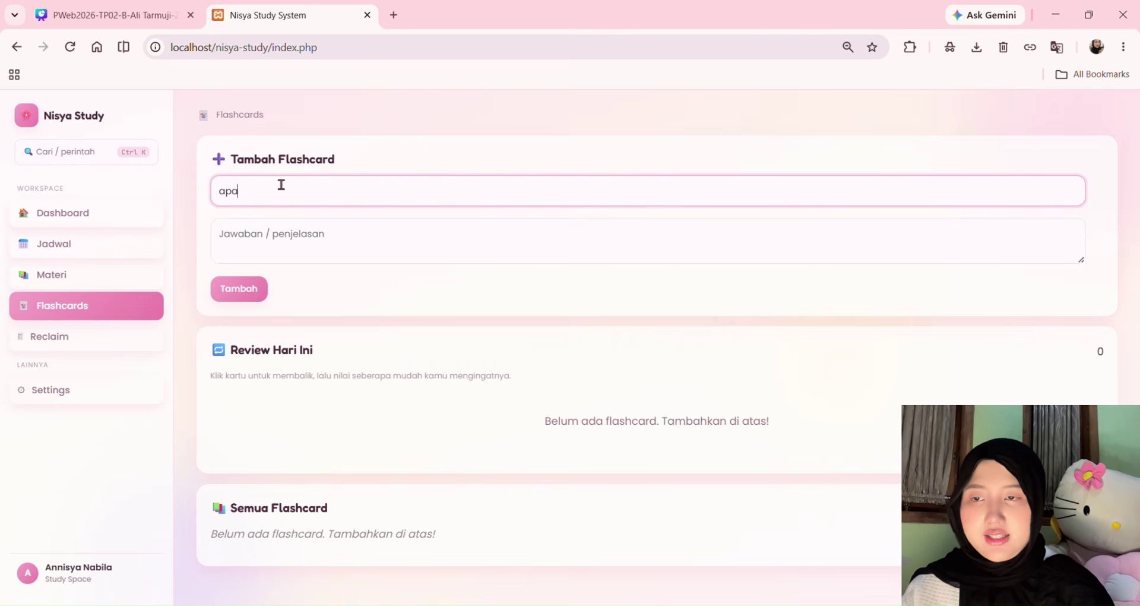
pyautogui.write(' itu')
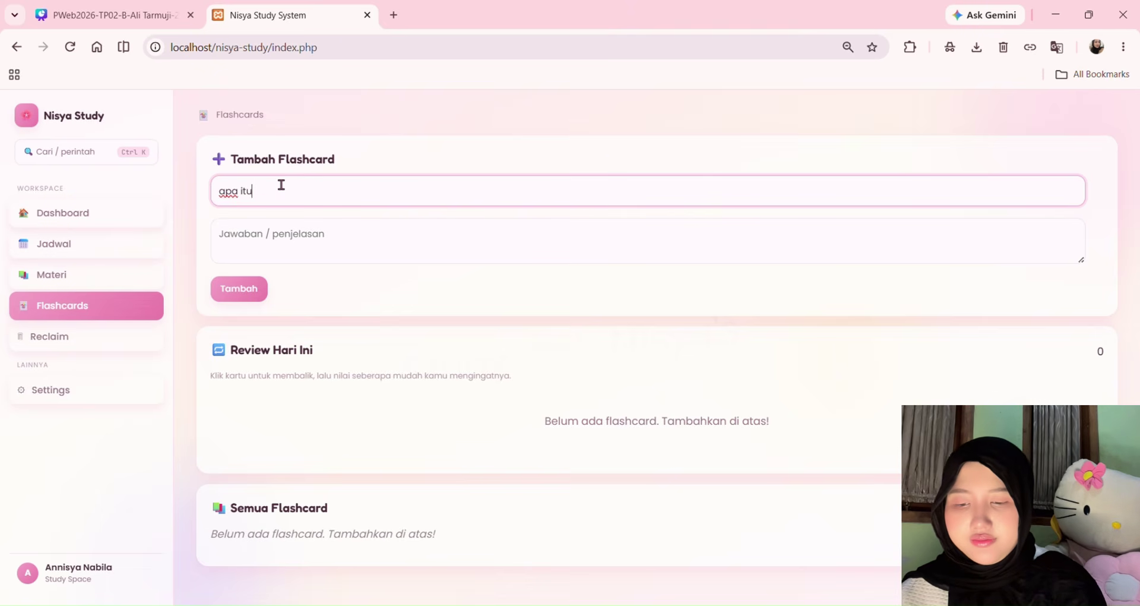
pyautogui.write(' study')
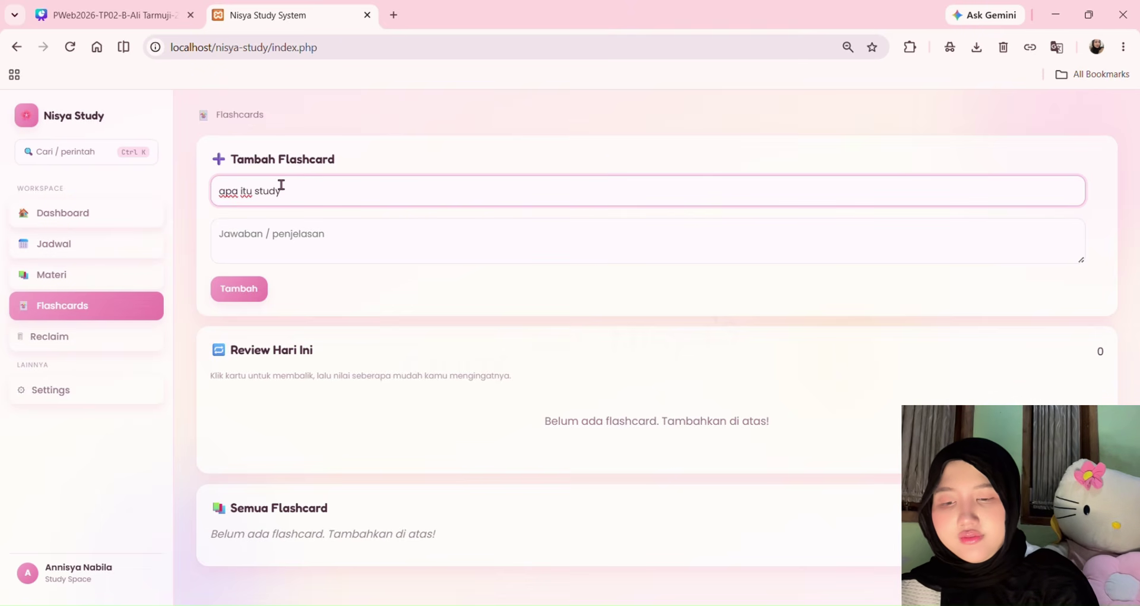
pyautogui.write('s nisya')
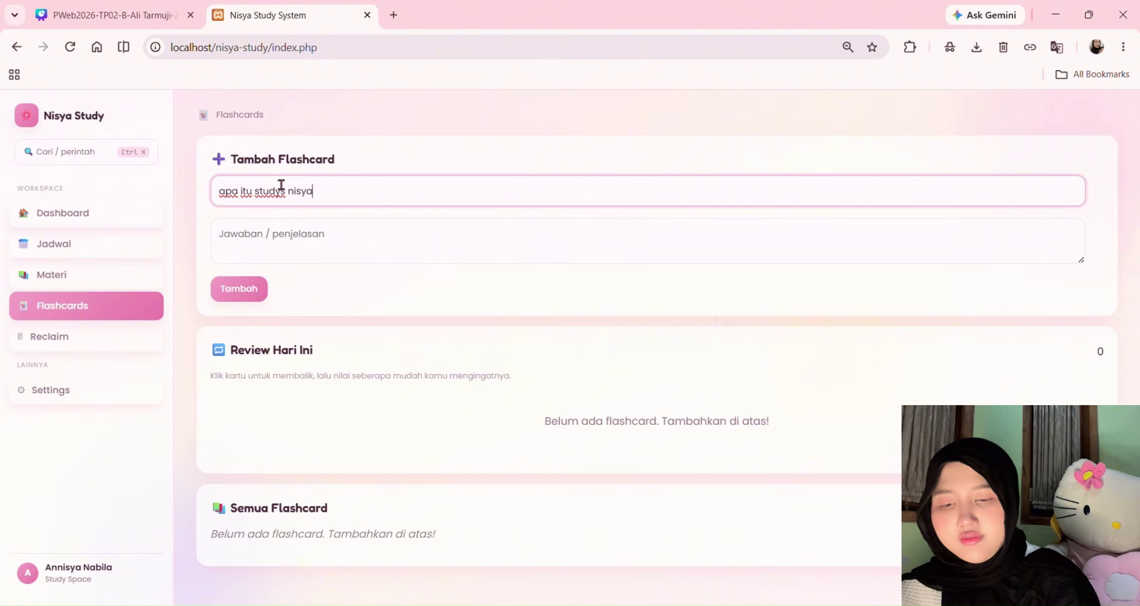
# Enter the answer "web milik" followed by the owner's first name, and add the flashcard
pyautogui.click(297, 226)
pyautogui.write('w')
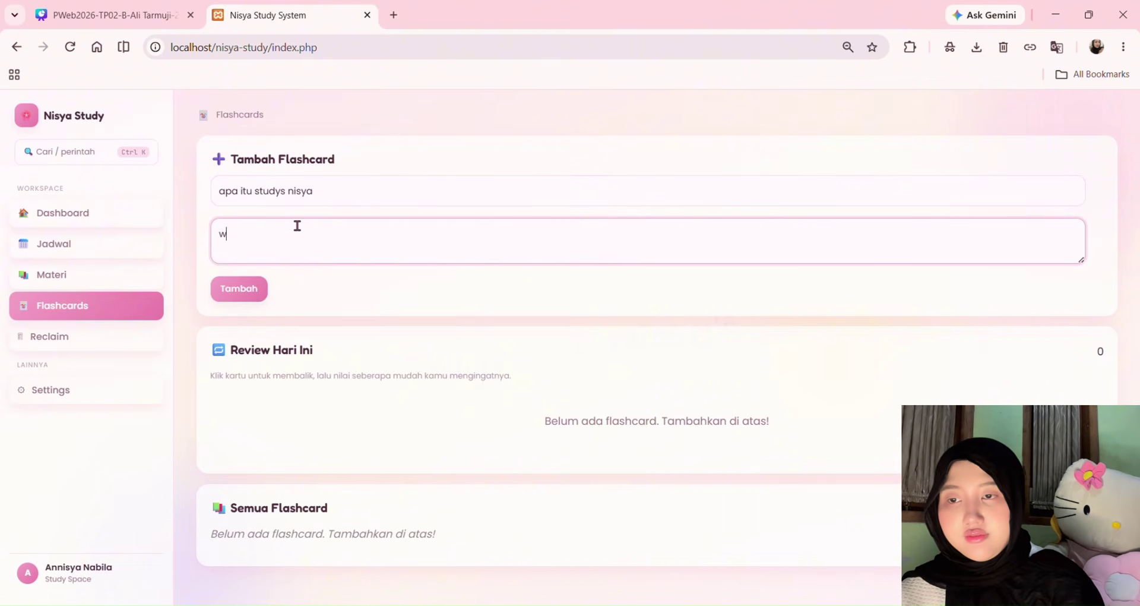
pyautogui.write('eb mili')
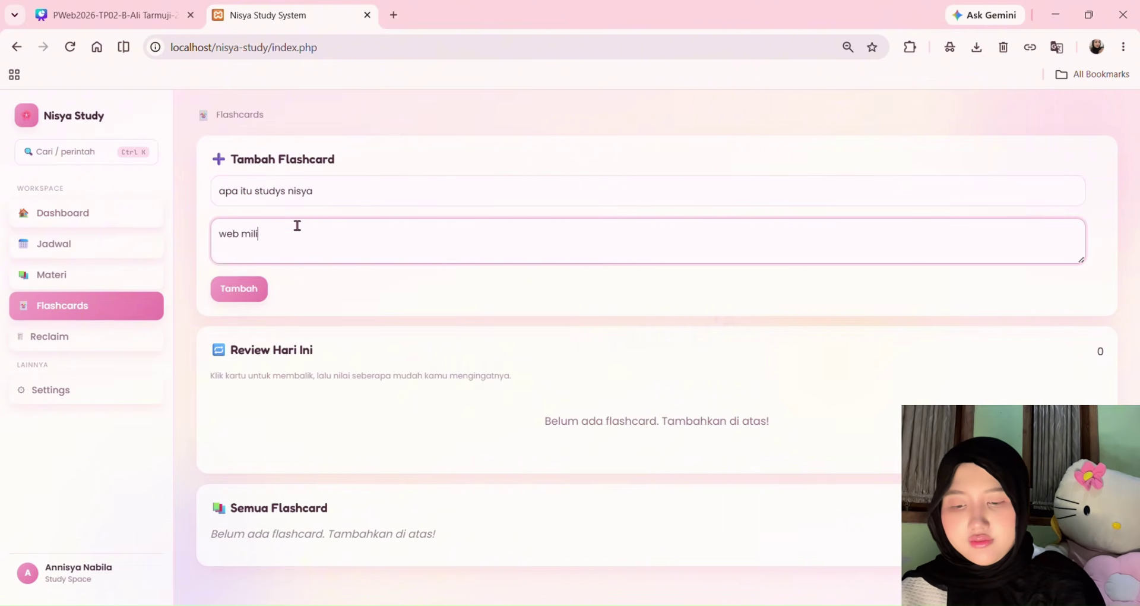
pyautogui.write('k annisya')
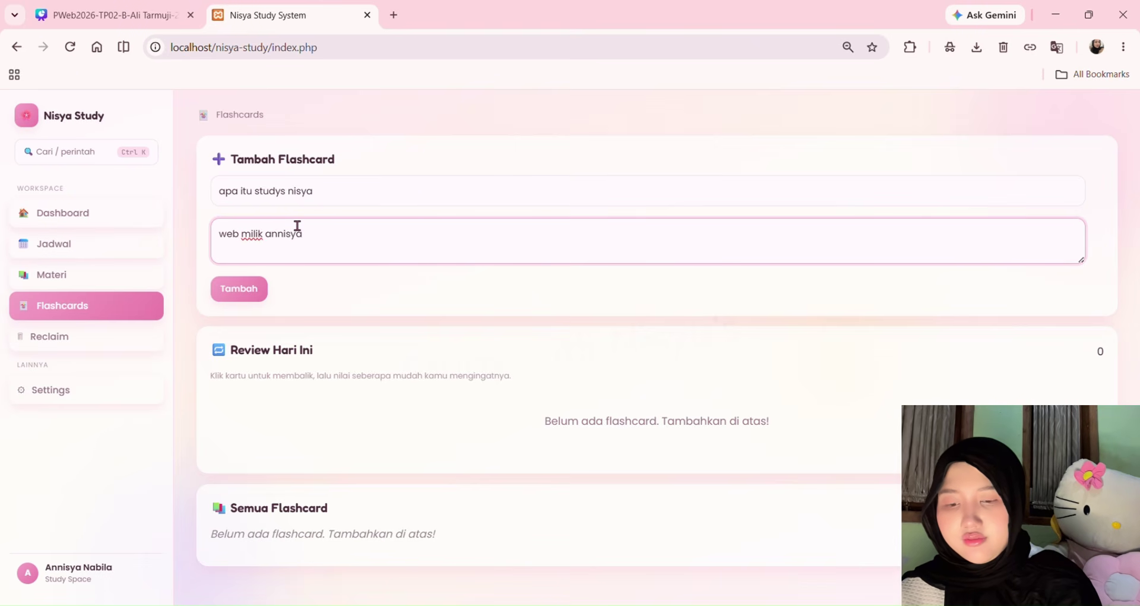
pyautogui.click(244, 292)
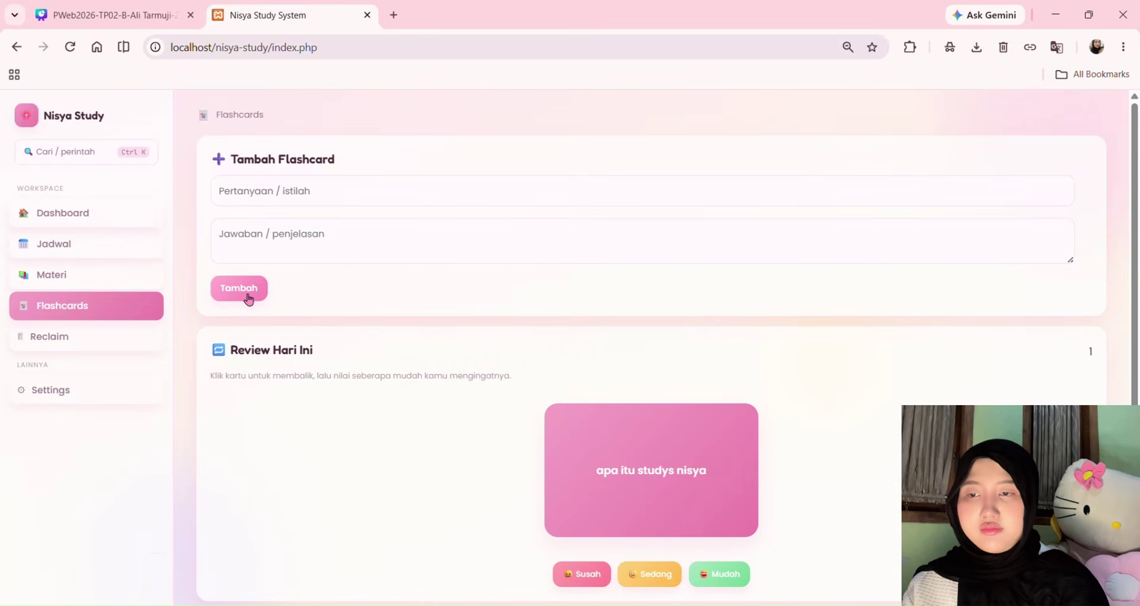
# Rate the new flashcard as Susah in the Review Hari Ini section
pyautogui.scroll(-2, 596, 540)
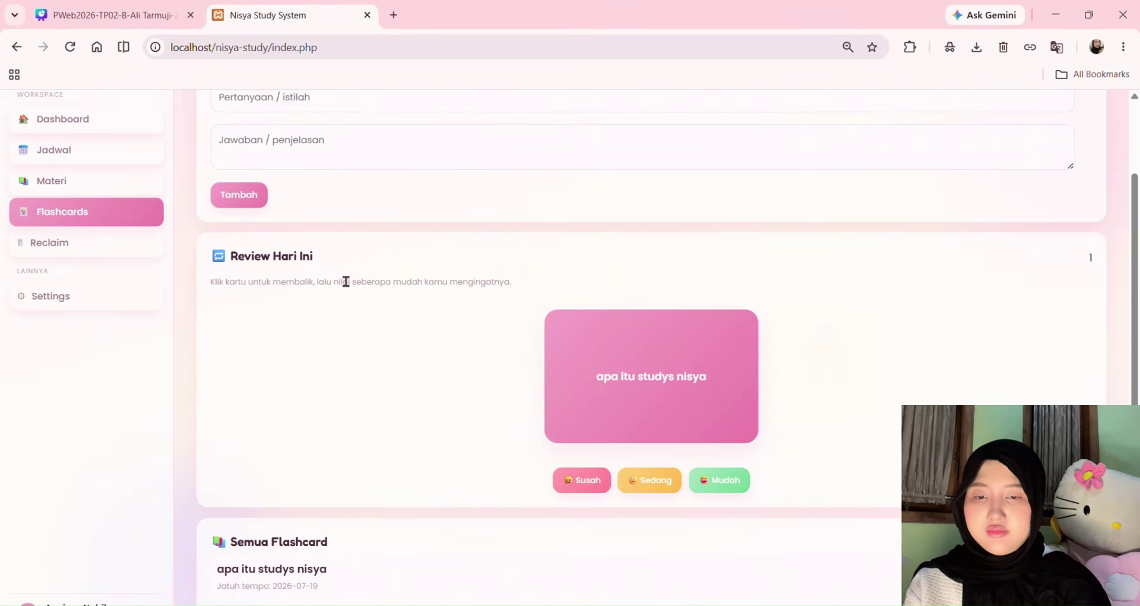
pyautogui.scroll(-1, 479, 344)
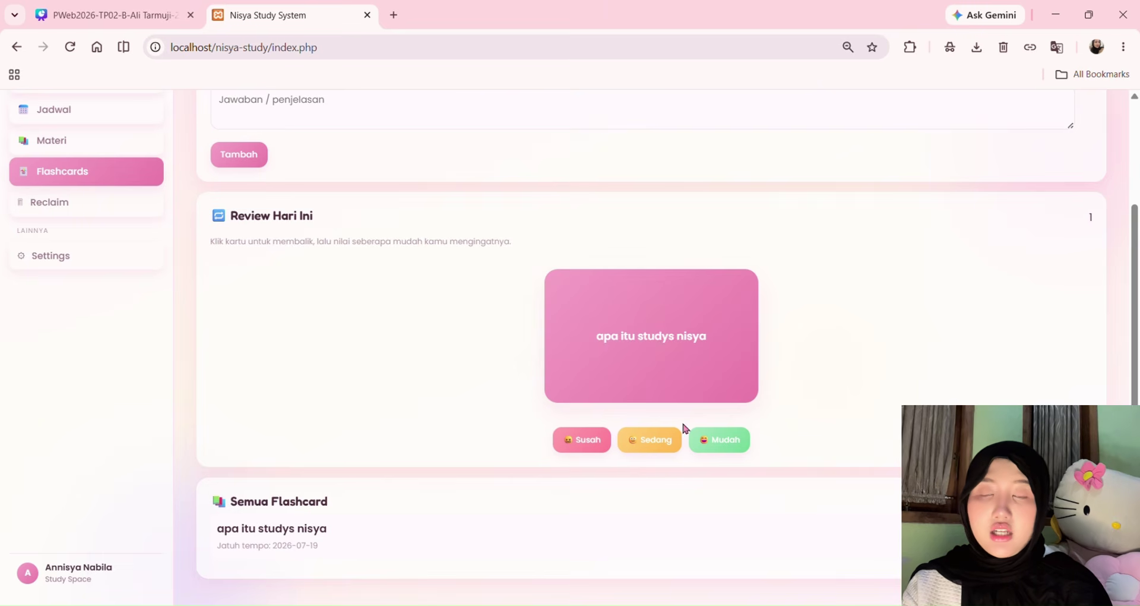
pyautogui.click(588, 443)
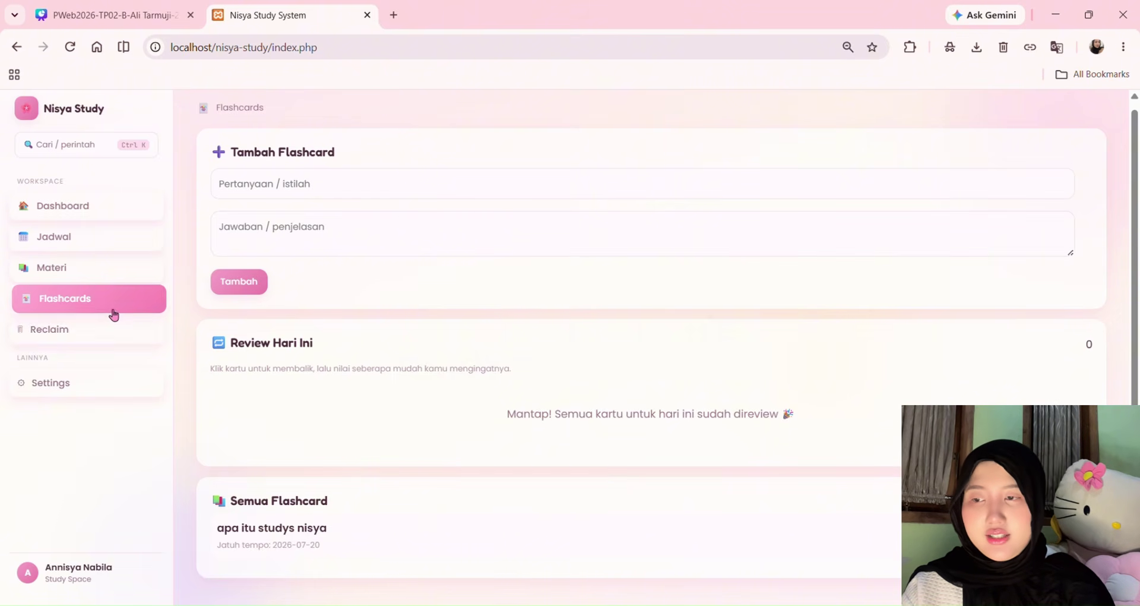
# Delete the pweb entry from the Jadwal board's To Do column and restore it from the Reclaim page
pyautogui.click(109, 334)
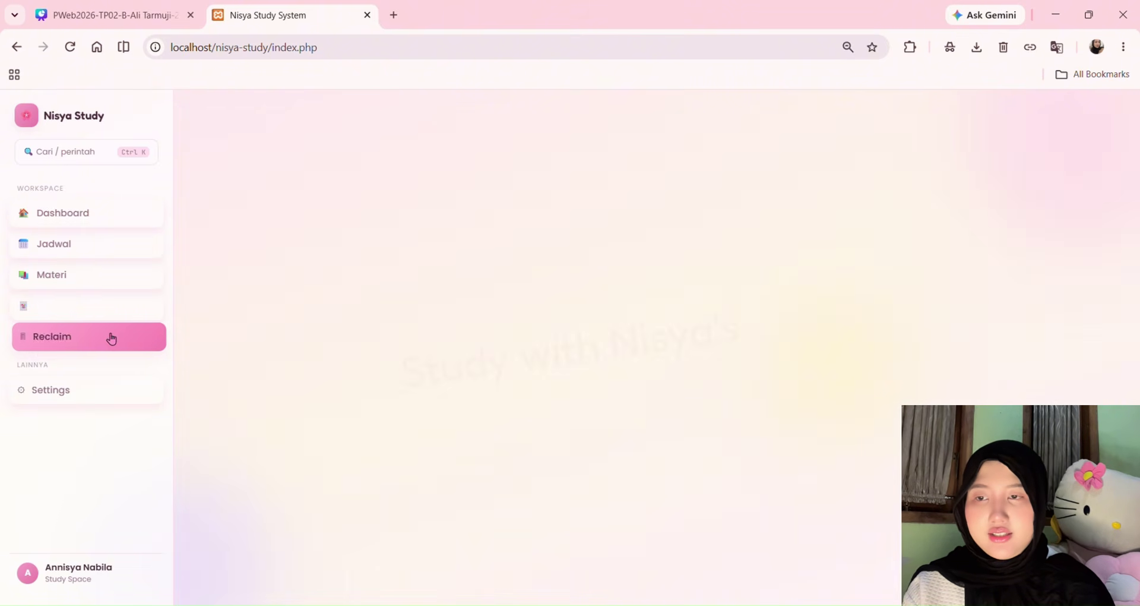
pyautogui.click(82, 253)
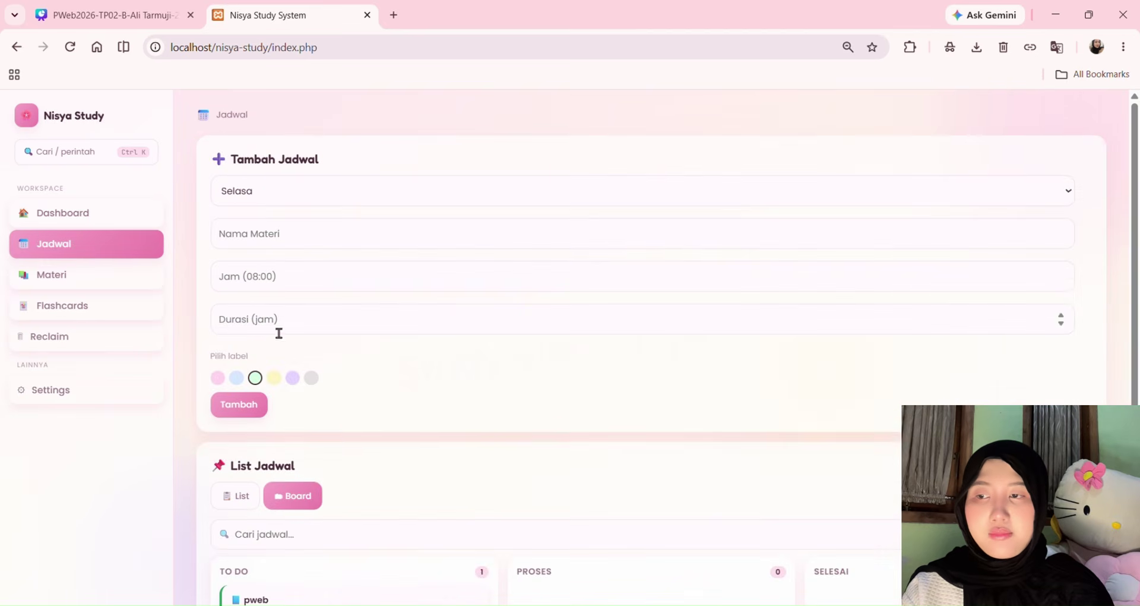
pyautogui.scroll(-2, 349, 416)
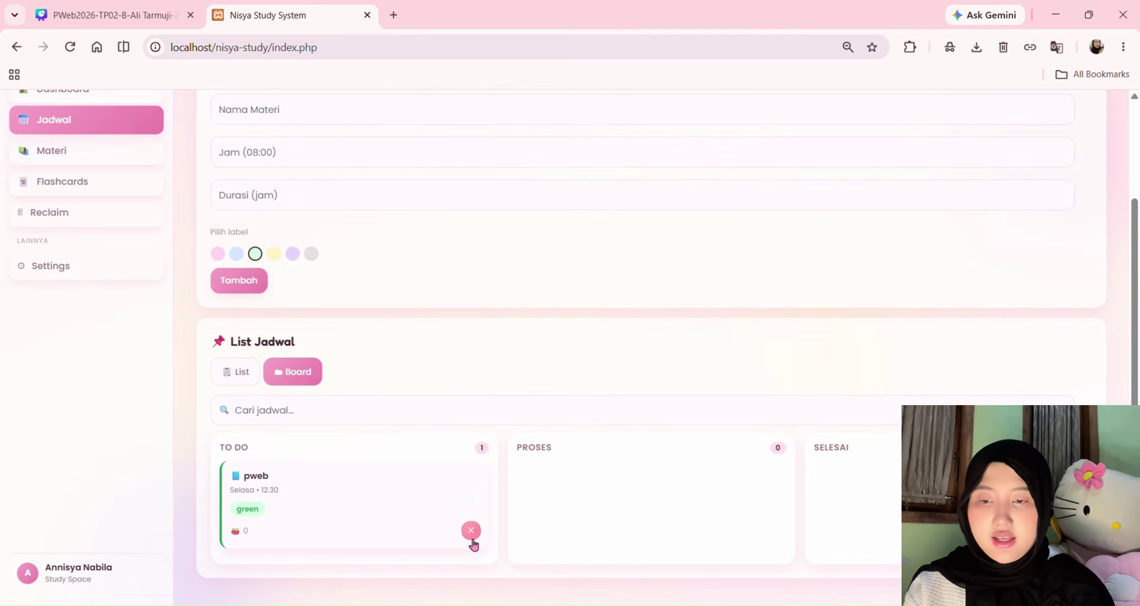
pyautogui.click(472, 538)
pyautogui.click(111, 237)
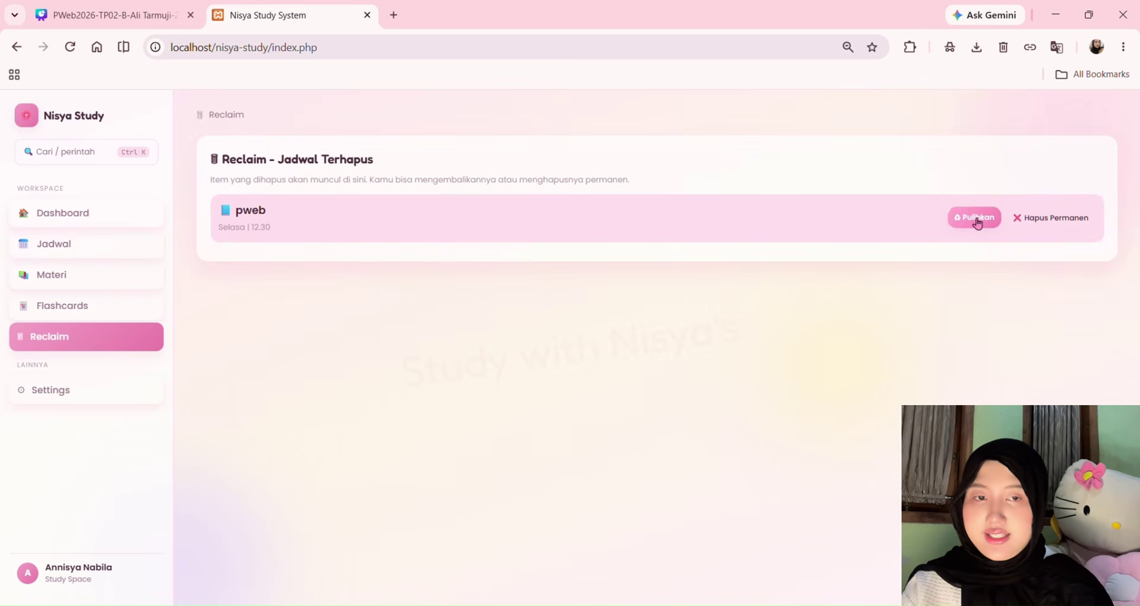
pyautogui.click(977, 219)
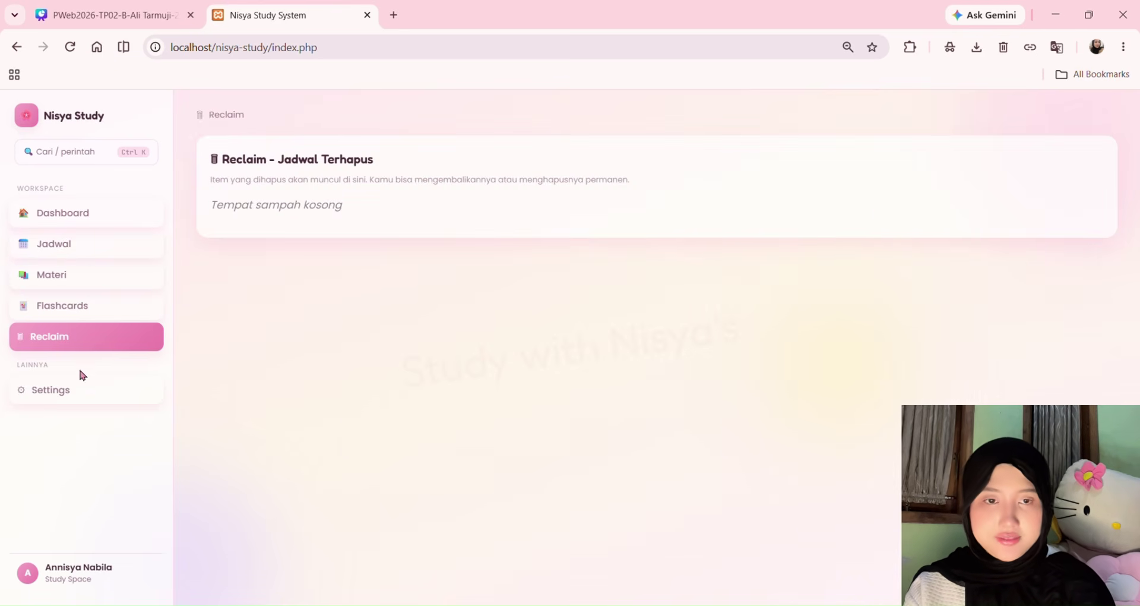
# Change the app language to English in the settings
pyautogui.click(78, 390)
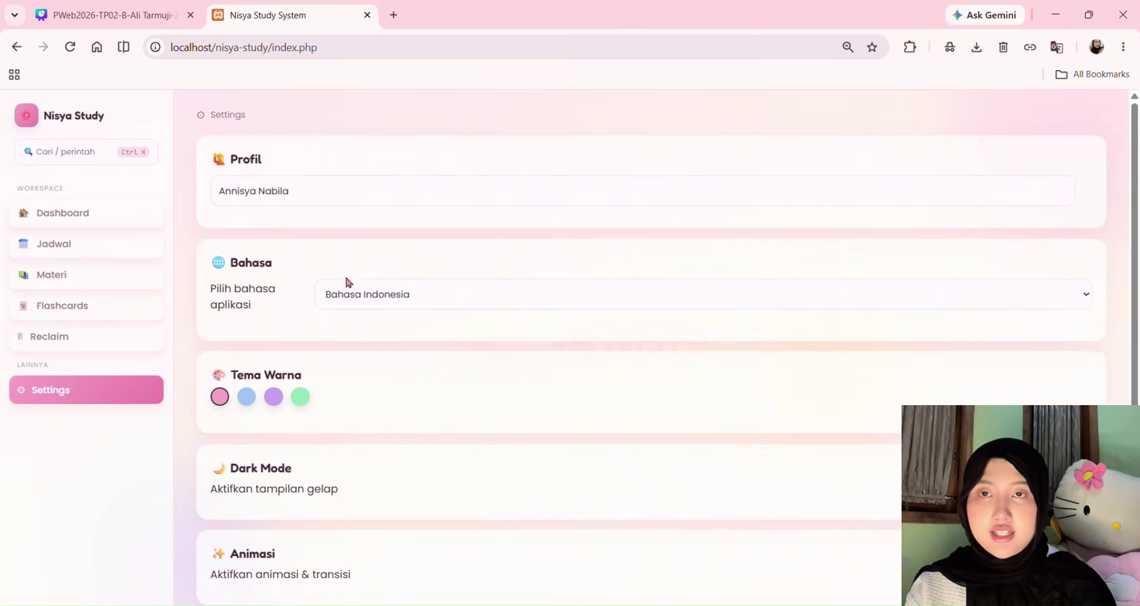
pyautogui.click(371, 294)
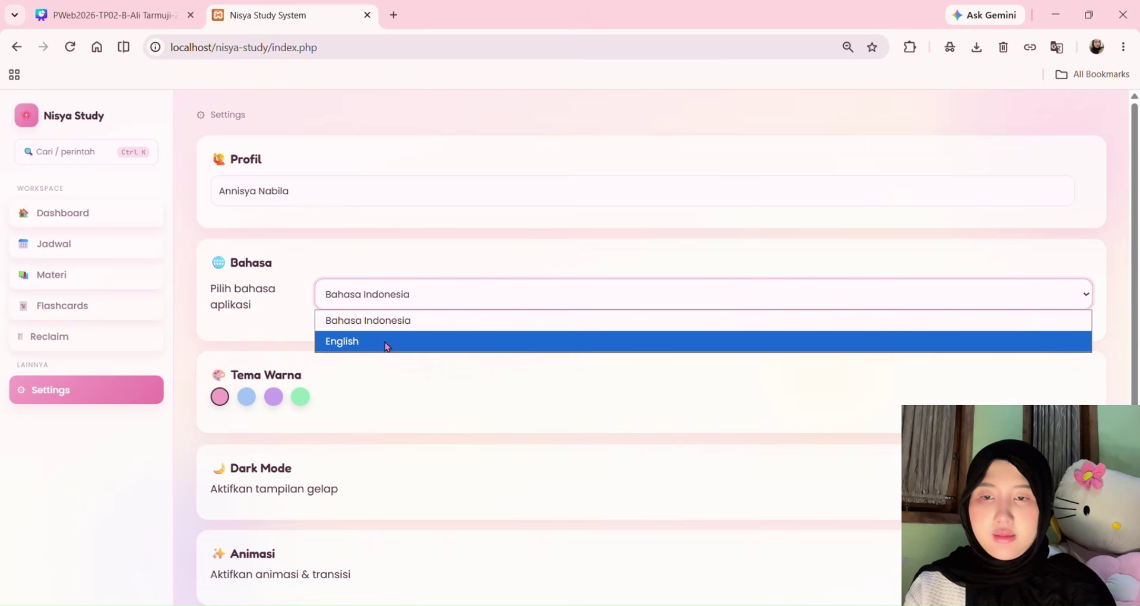
pyautogui.click(387, 343)
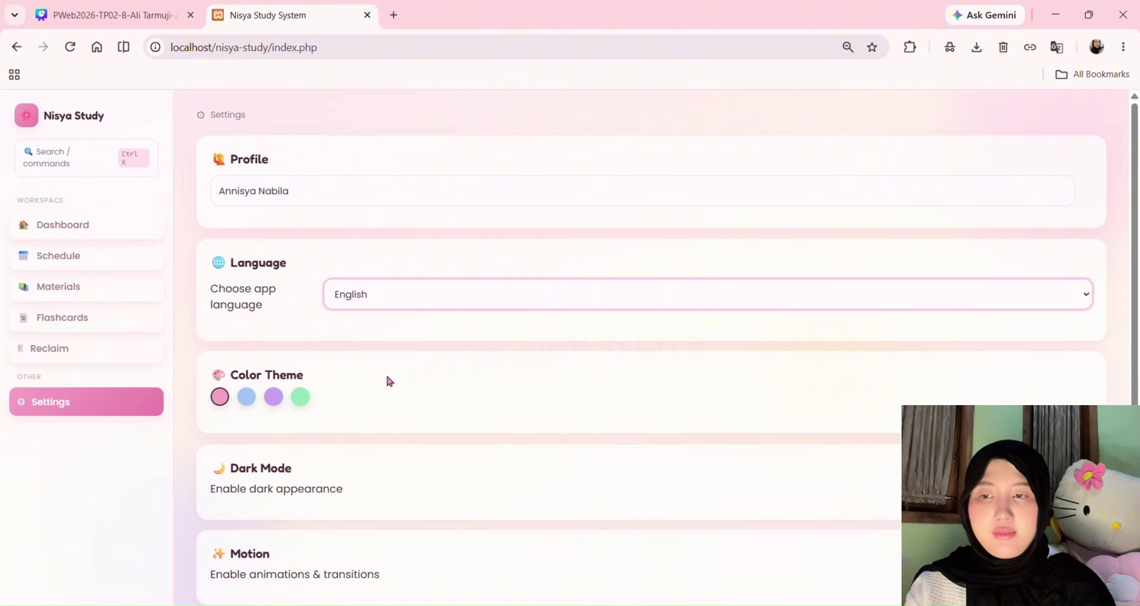
# Try the blue, purple and green color themes in the settings
pyautogui.click(246, 407)
pyautogui.click(275, 407)
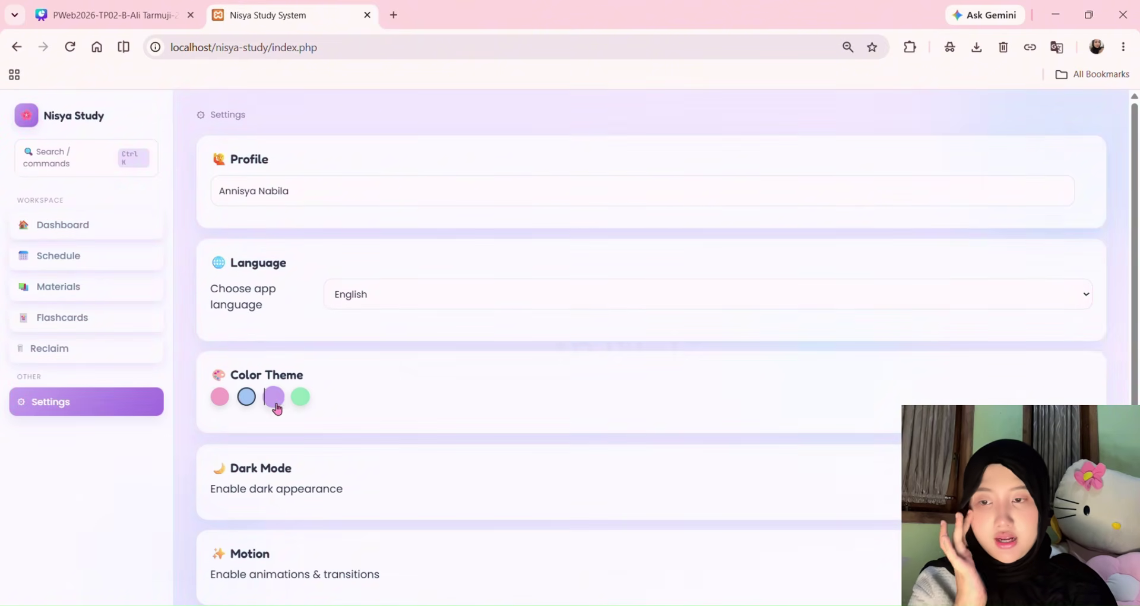
pyautogui.click(301, 397)
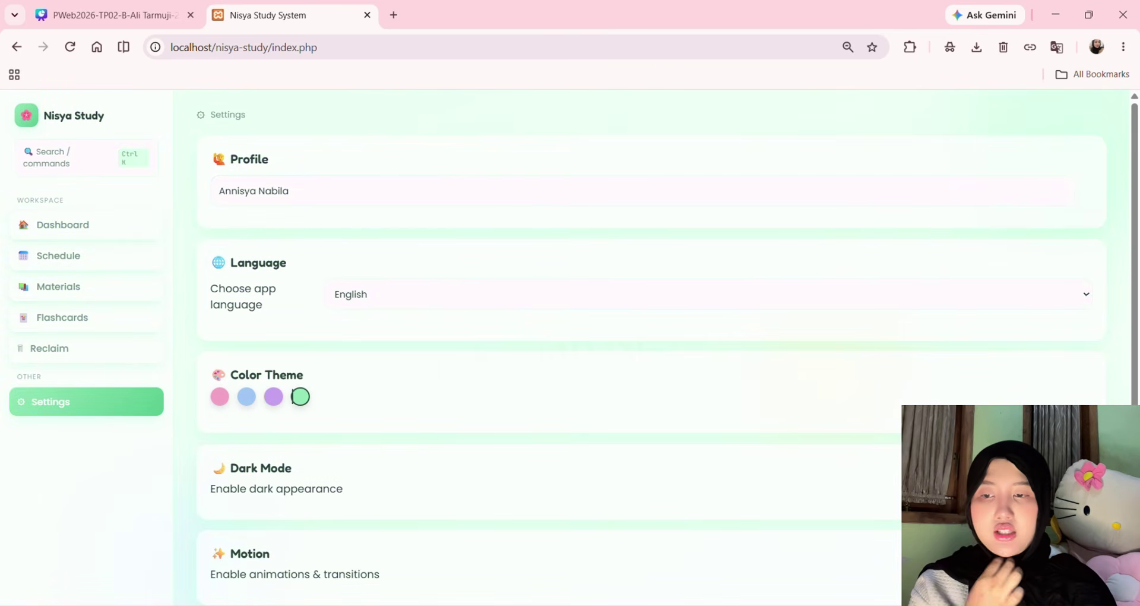
# Enable dark mode and set the color theme to pink
pyautogui.click(1077, 487)
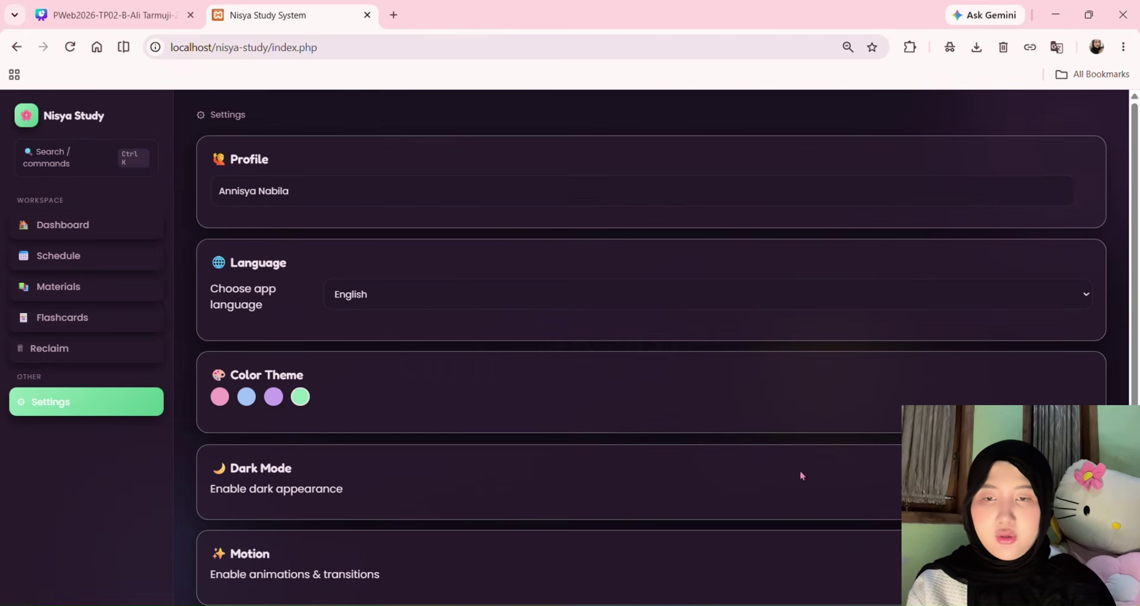
pyautogui.click(221, 397)
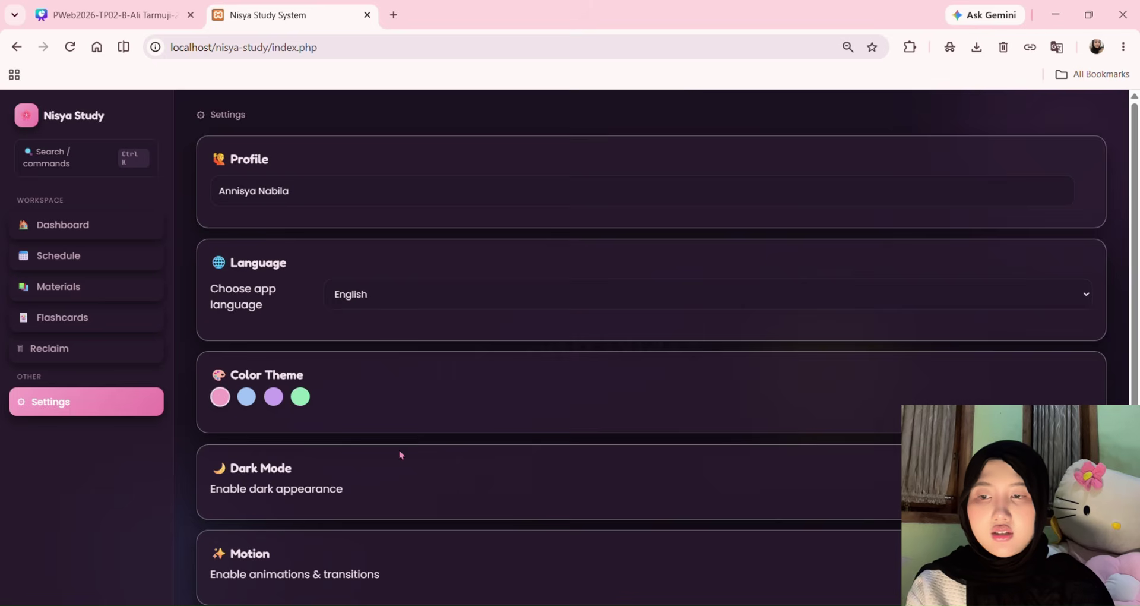
pyautogui.scroll(-2, 400, 456)
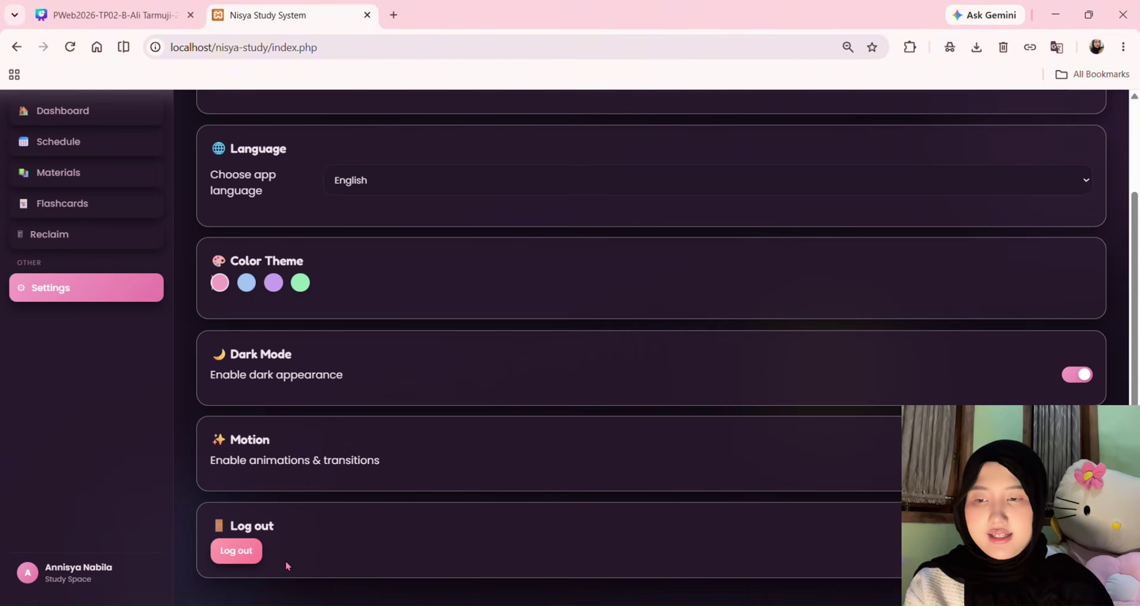
pyautogui.scroll(1, 321, 499)
pyautogui.scroll(1, 345, 484)
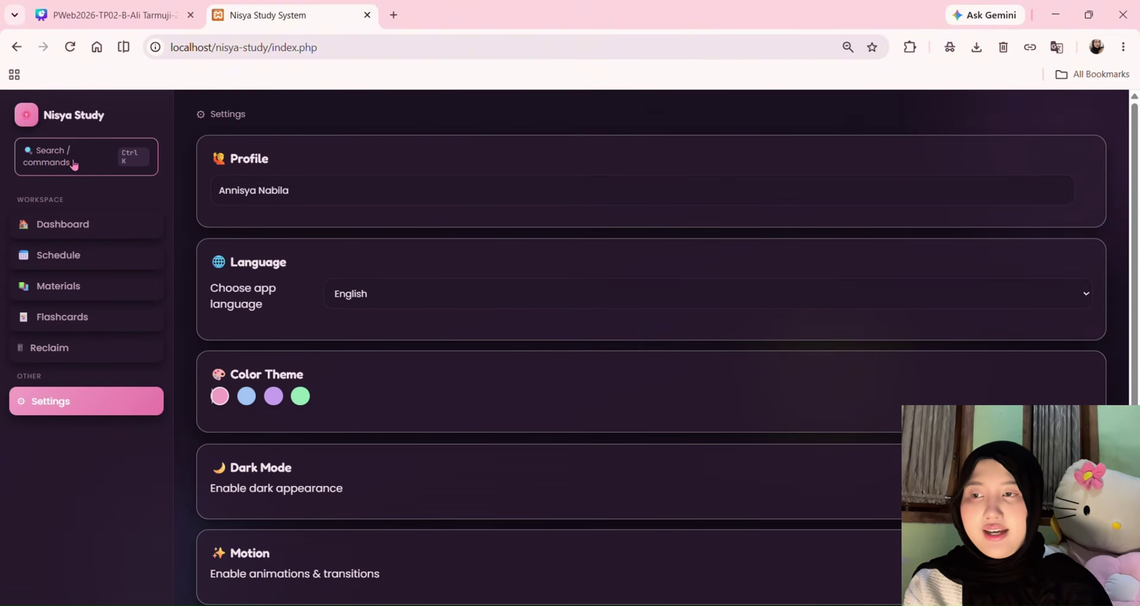
# Open the command search, look through the available commands from Dashboard to Log out, and close it
pyautogui.click(74, 165)
pyautogui.click(92, 166)
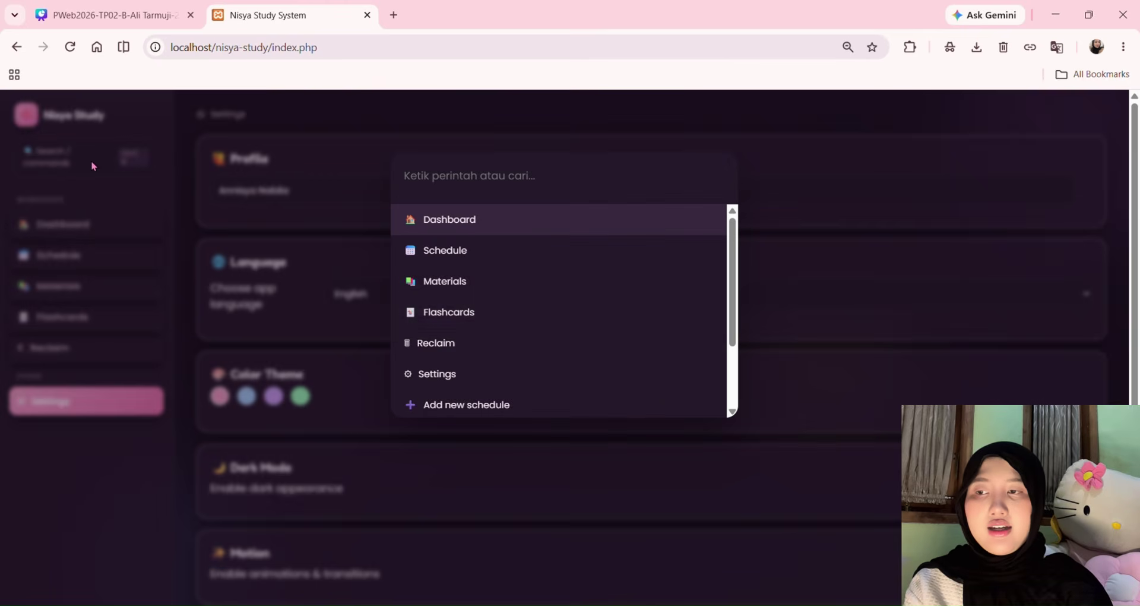
pyautogui.scroll(-2, 496, 345)
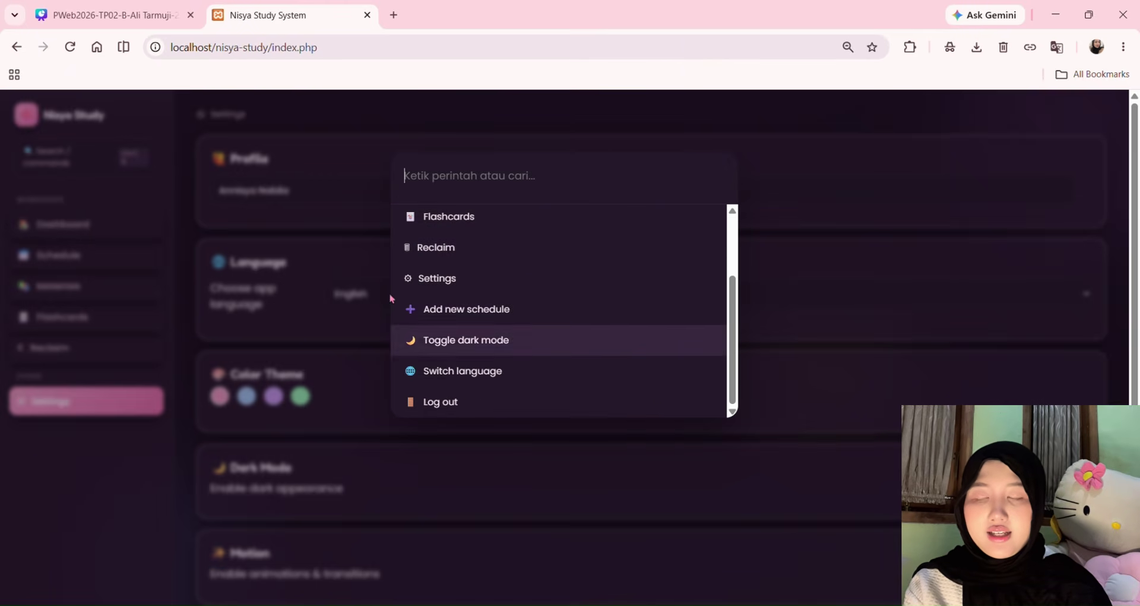
pyautogui.scroll(2, 475, 383)
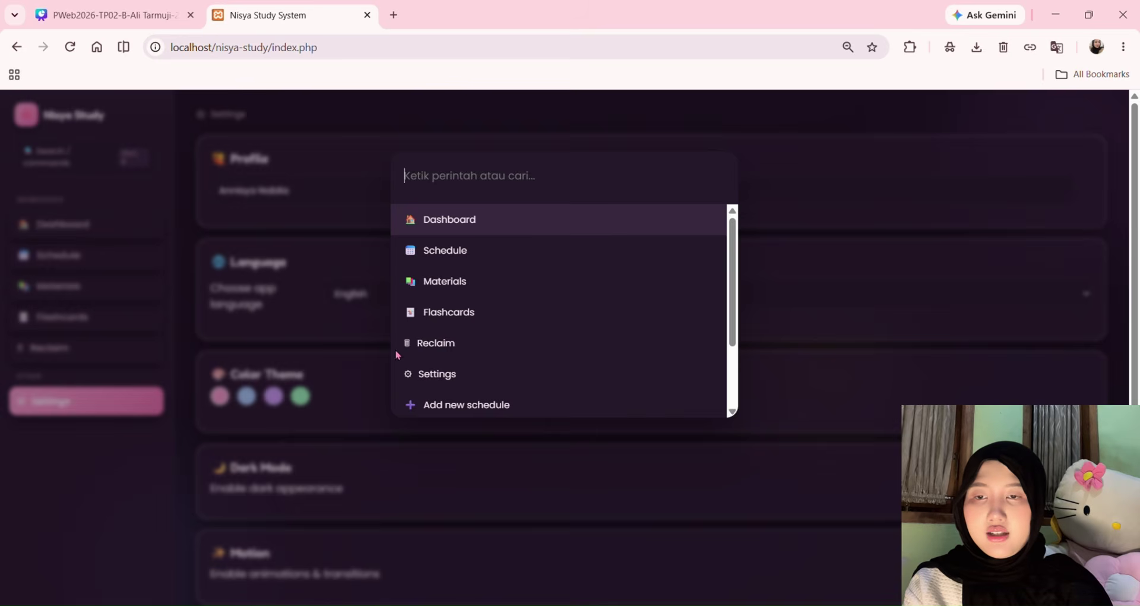
pyautogui.click(194, 192)
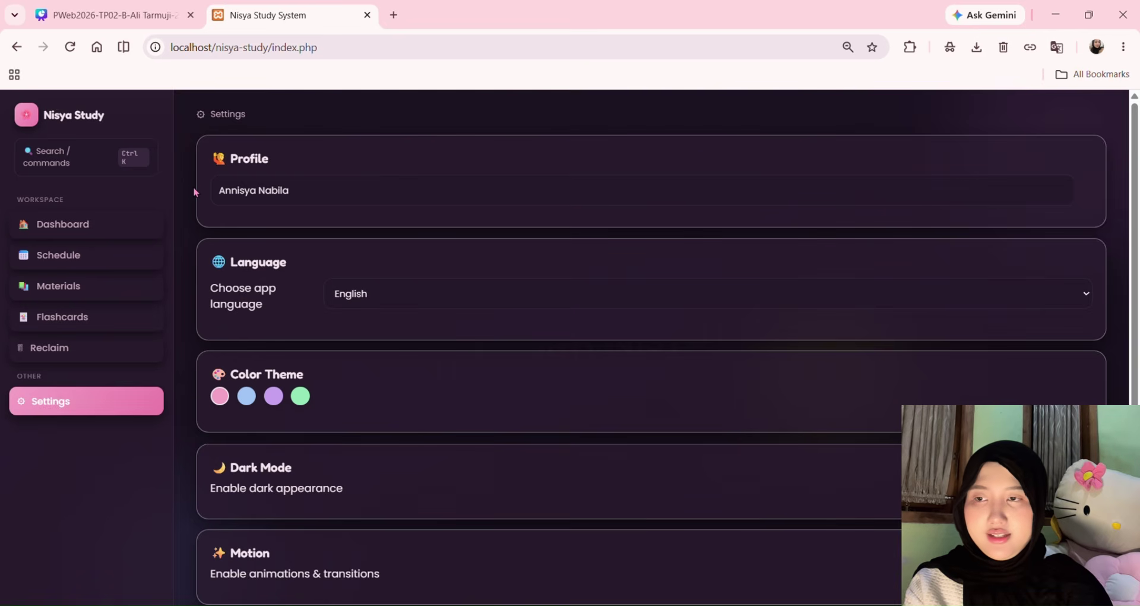